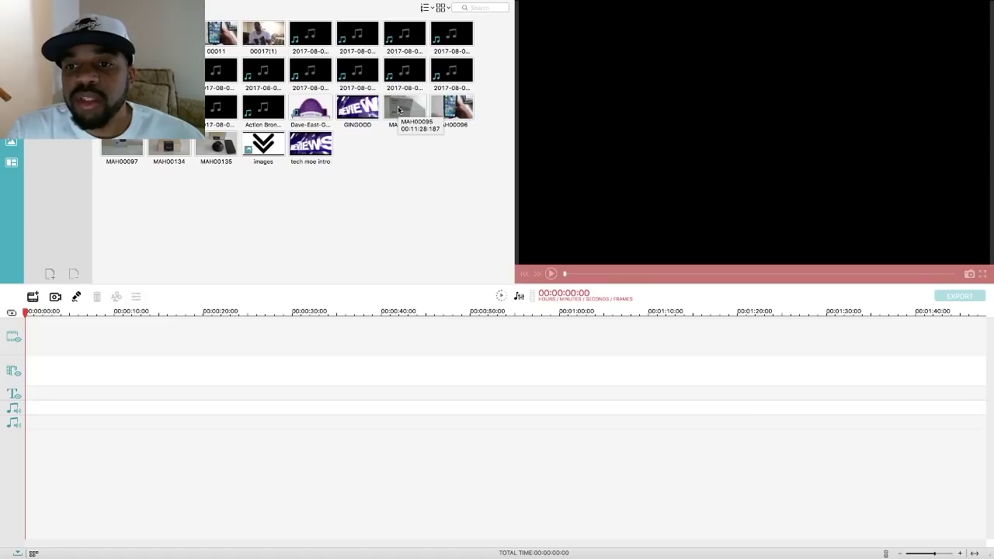
Step: Place the MAH00095 clip at the start of the video track, render it and detach its audio
click(398, 109)
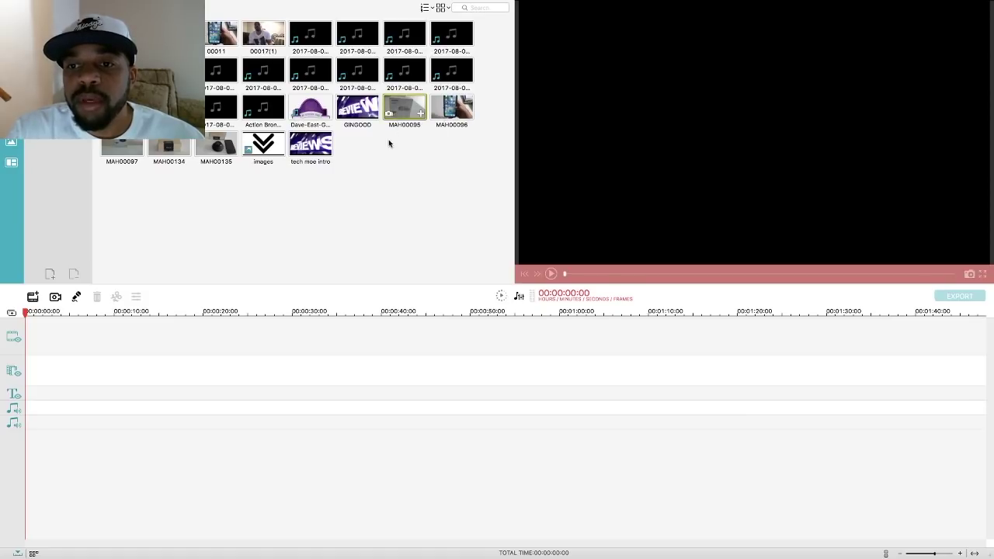
drag(73, 322, 51, 344)
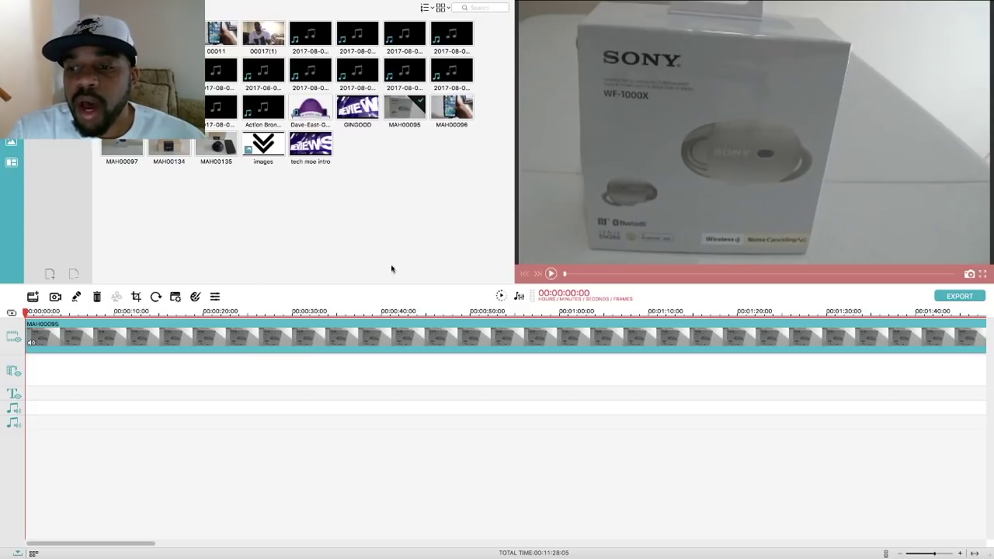
click(501, 298)
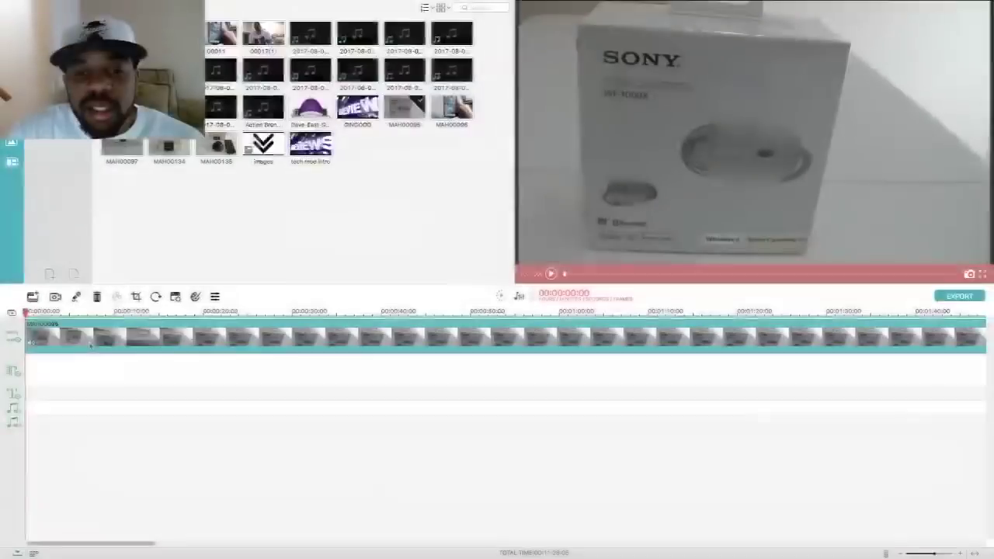
right_click(90, 343)
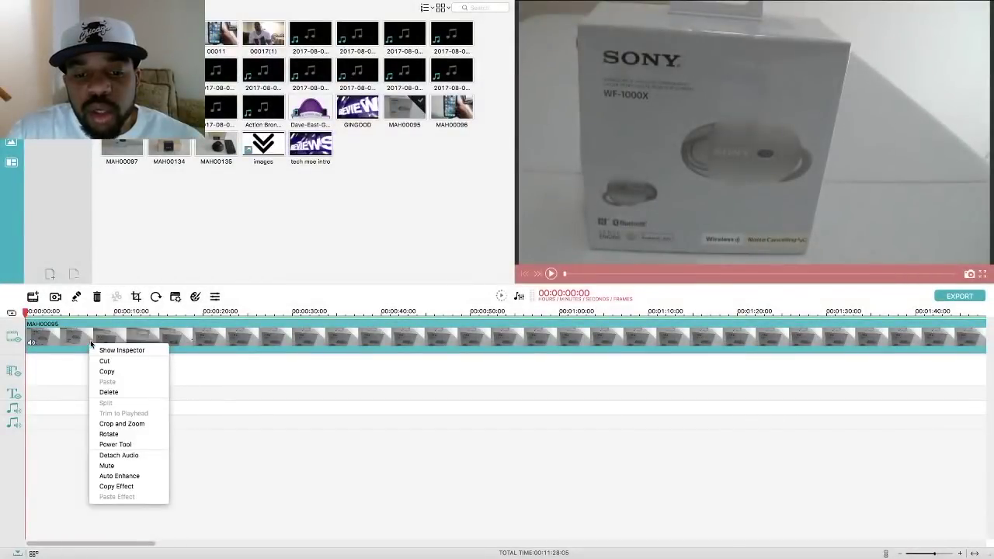
click(108, 456)
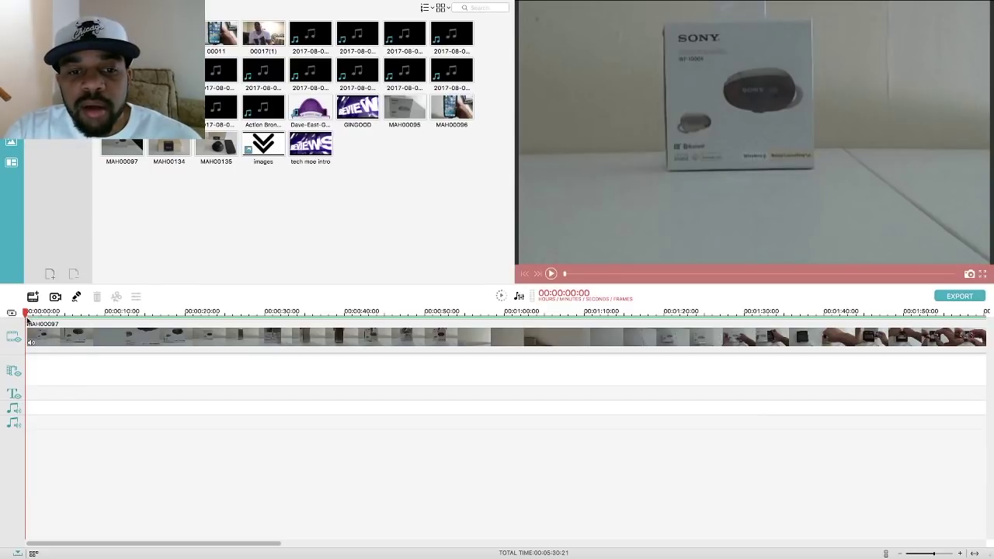
Step: Split the MAH00097 clip at 00:00:22:08 and delete the section before the cut
drag(28, 315, 197, 320)
click(176, 339)
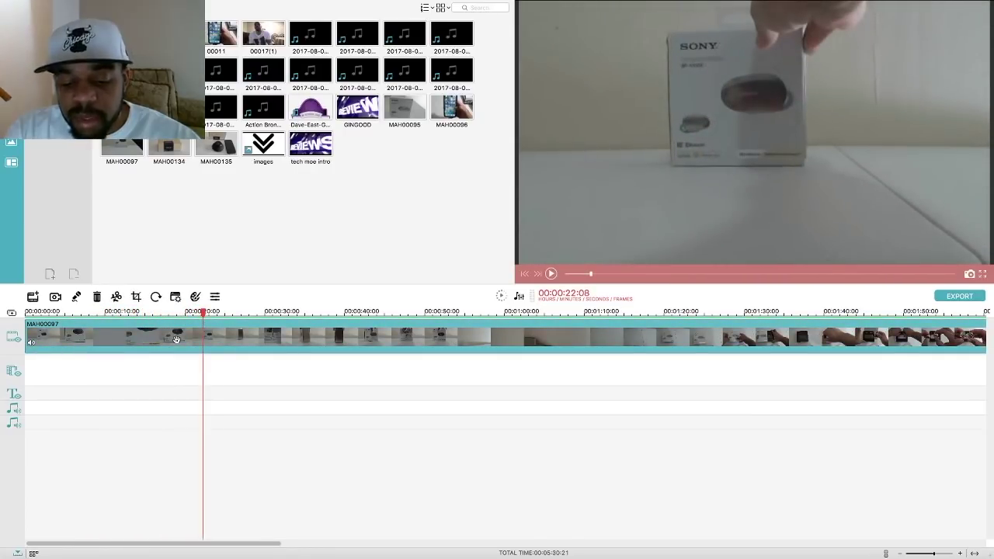
key(ctrl+b)
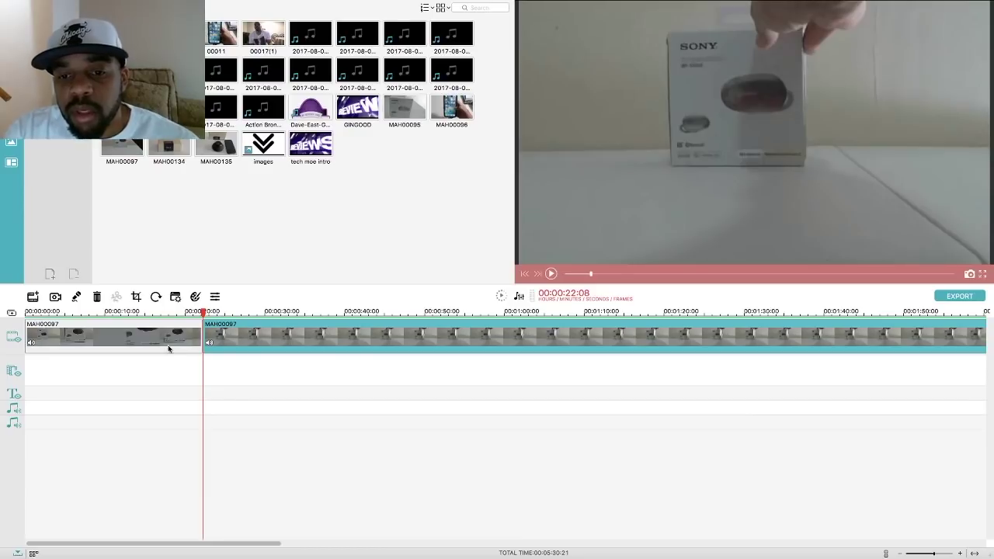
click(253, 335)
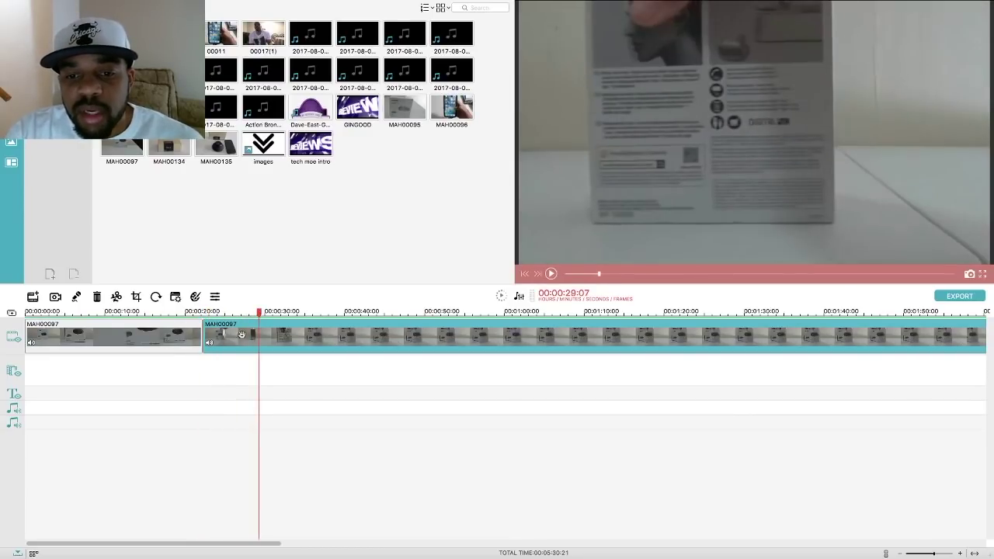
click(190, 336)
key(Home)
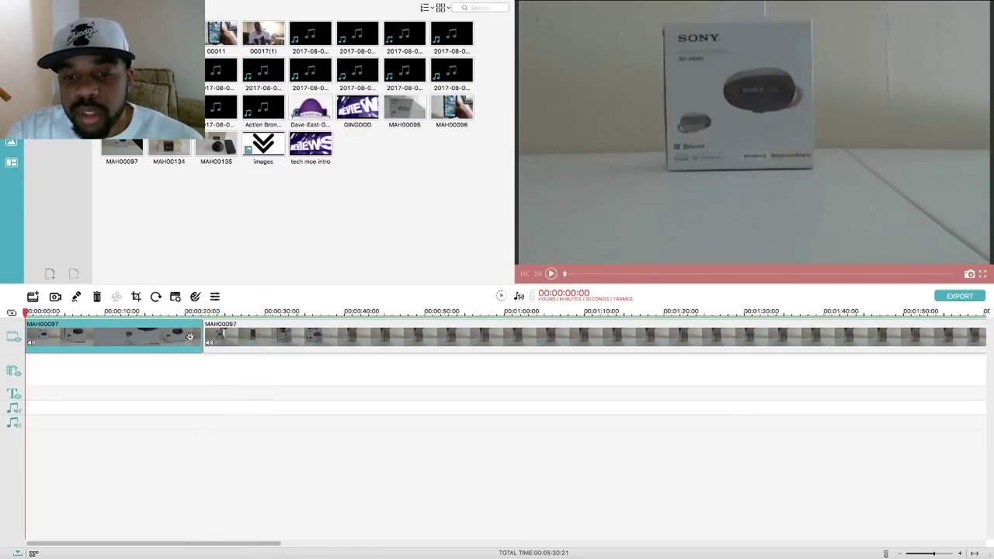
key(Delete)
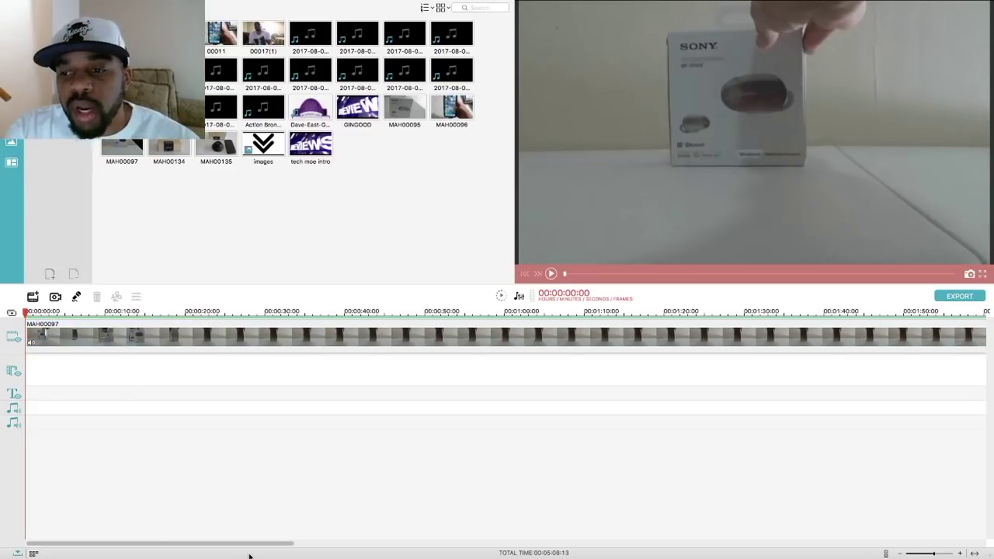
Step: Cut the first 00:00:57:07 off the start of the MAH00097 clip and play back its new beginning
key(space)
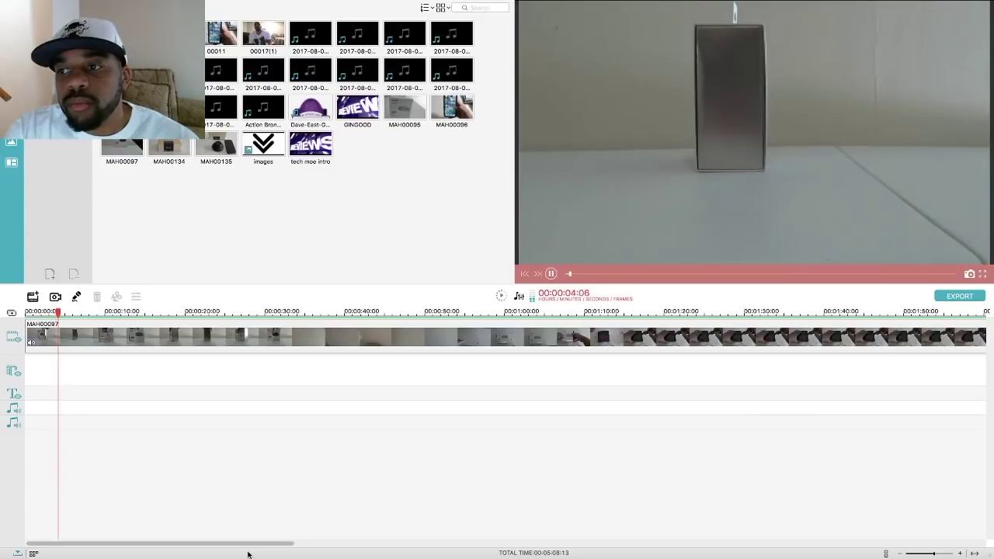
key(space)
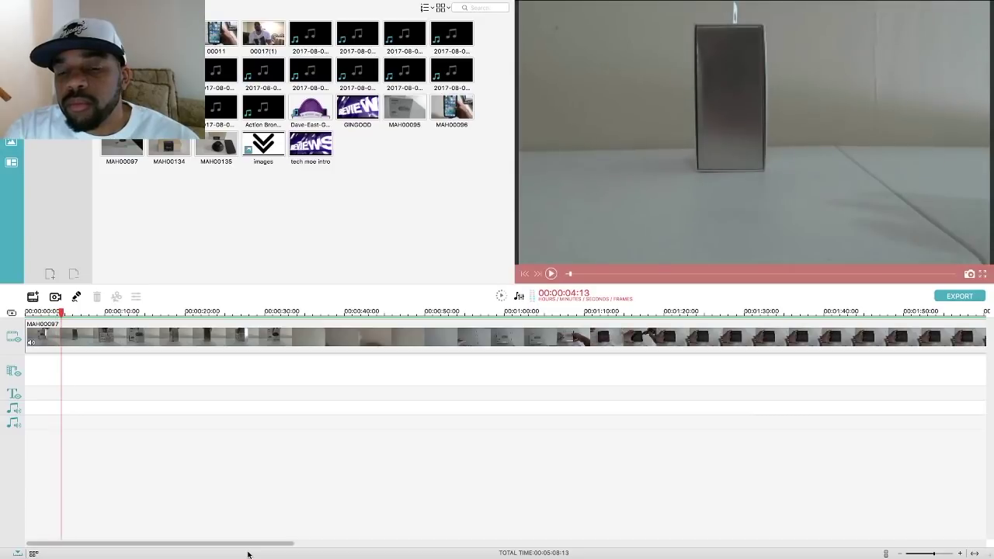
click(28, 325)
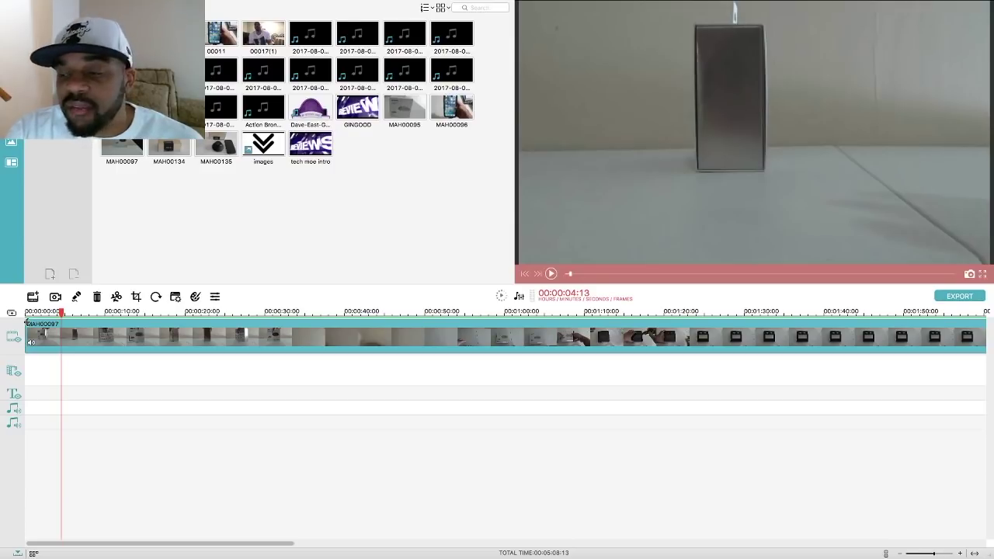
drag(33, 320, 483, 323)
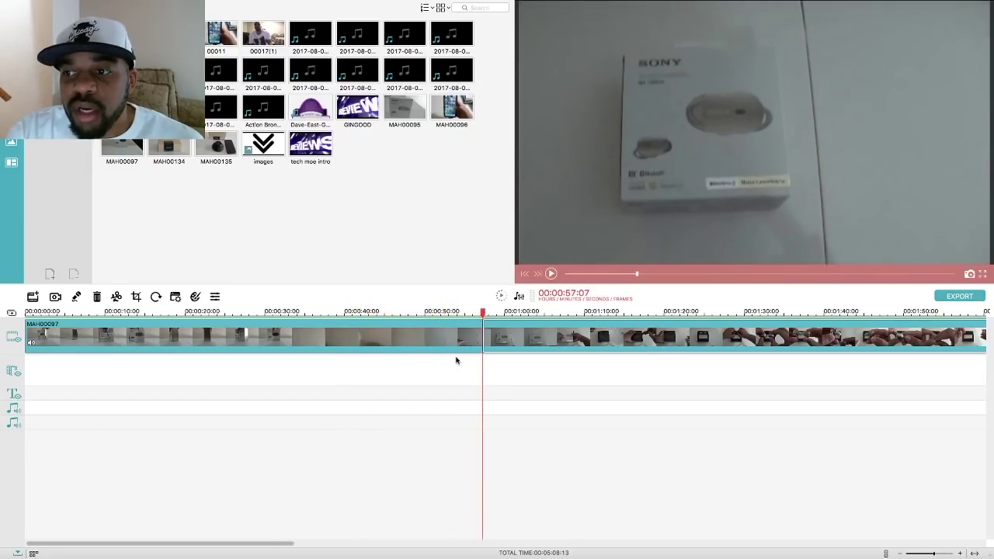
key(Delete)
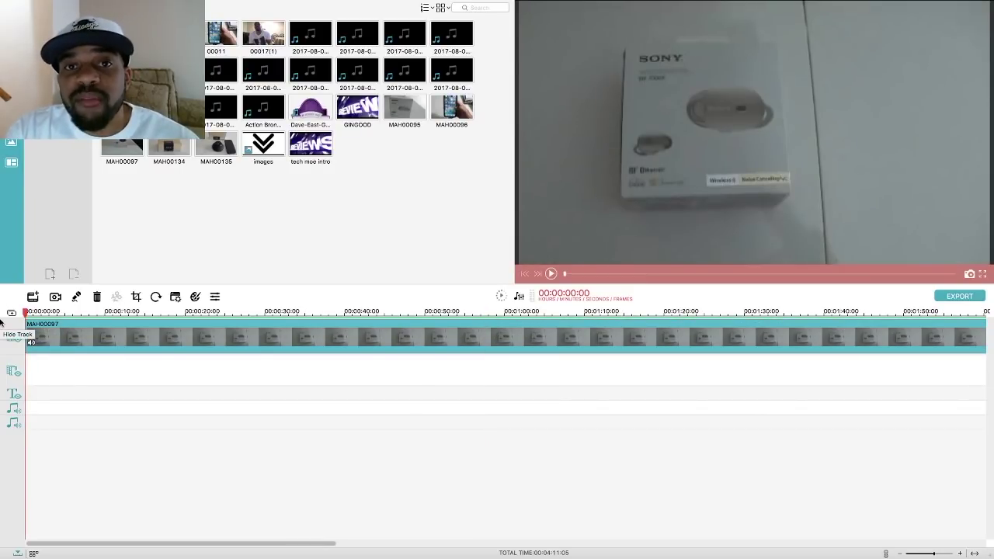
key(space)
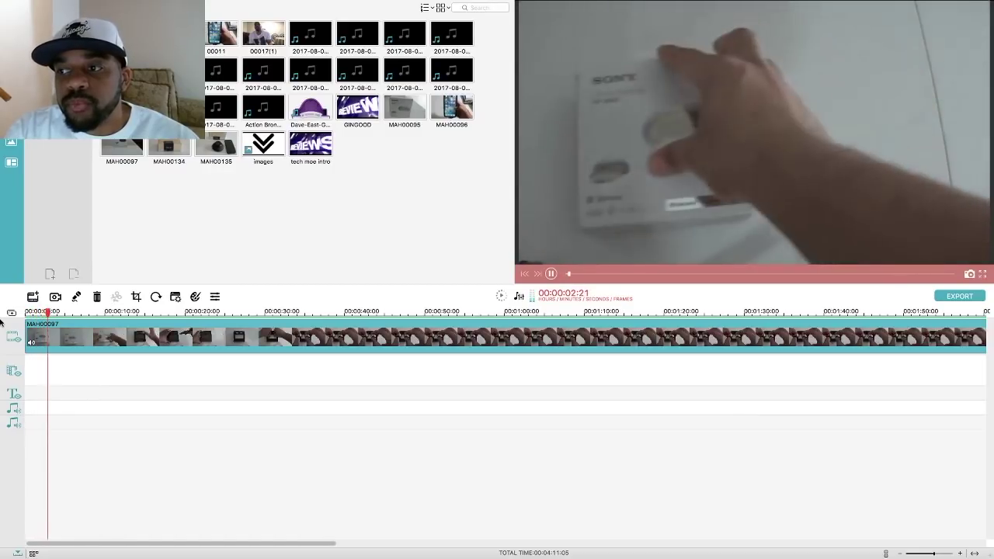
key(space)
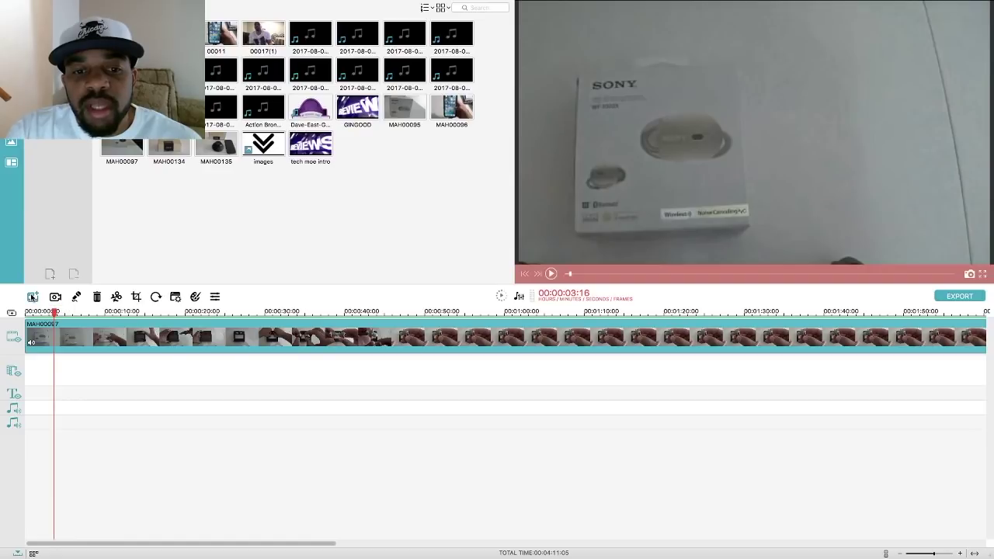
Step: Import the camera clips 00006.MTS and 00007.MTS from the 2017-12-16 group into the media library
click(32, 296)
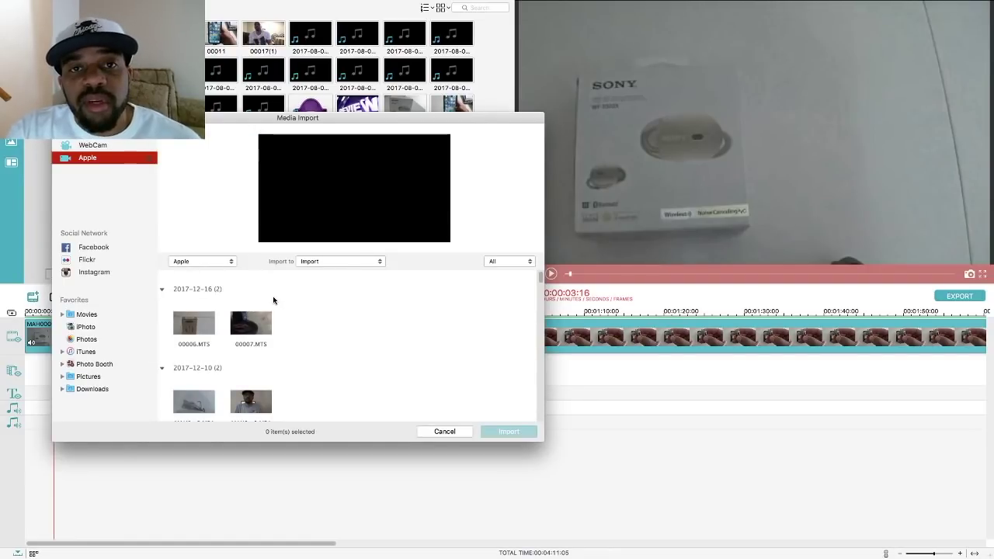
click(187, 332)
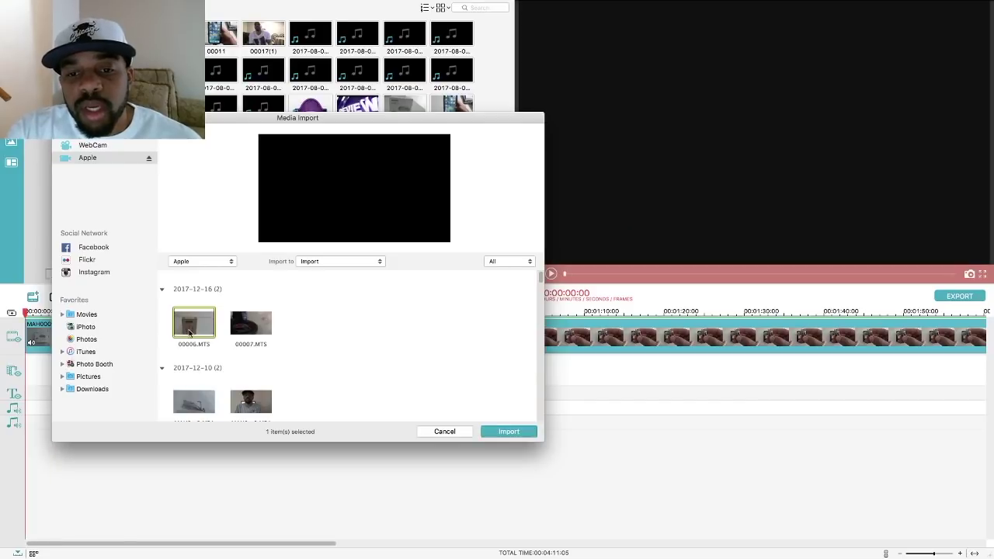
click(247, 328)
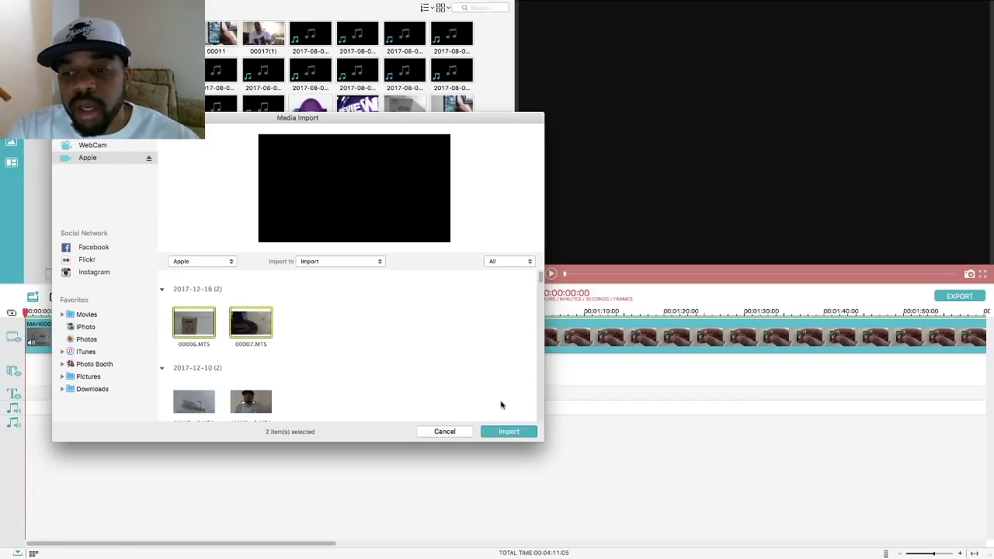
click(505, 431)
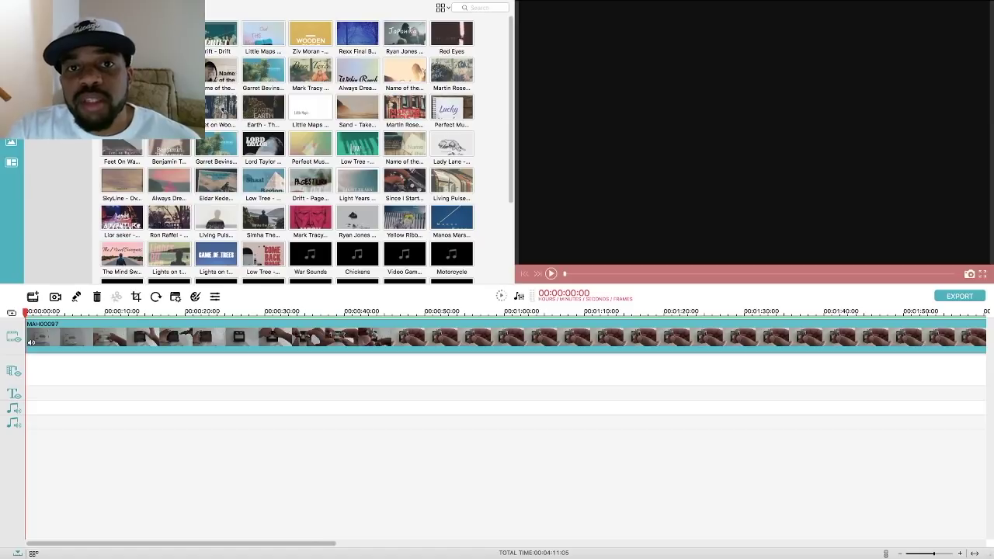
Step: Browse the music and title libraries and preview the Opener 1 template
scroll(296, 142, down, 3)
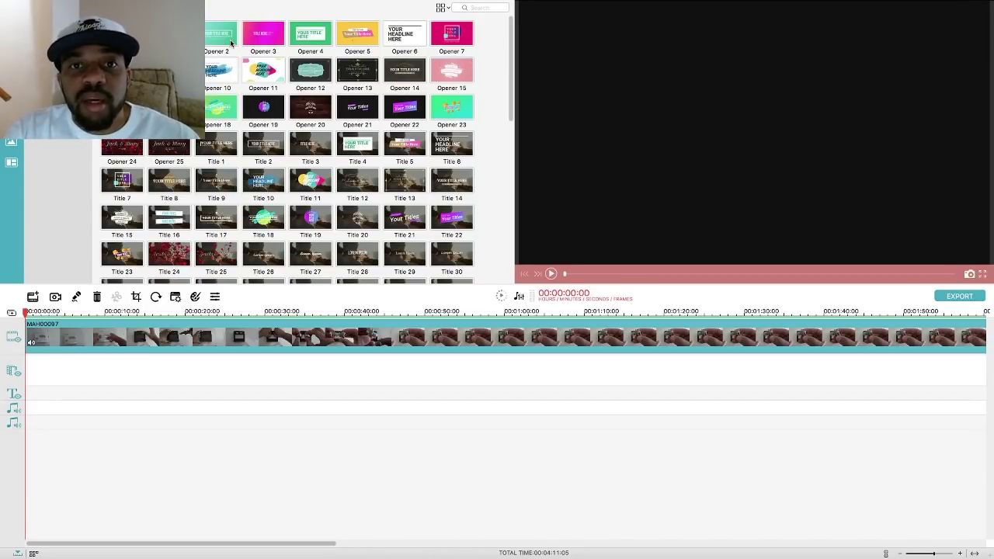
scroll(211, 97, down, 5)
scroll(211, 98, down, 5)
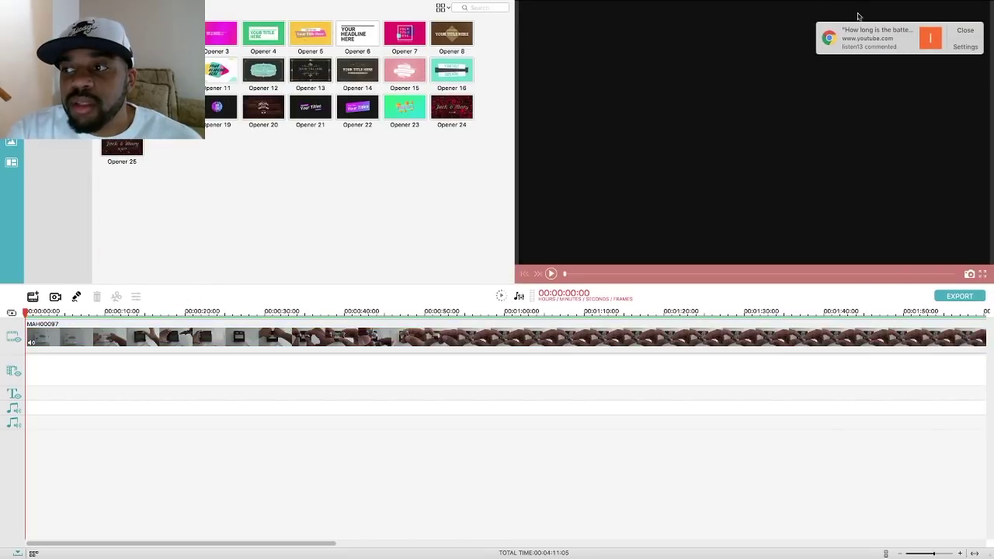
click(551, 273)
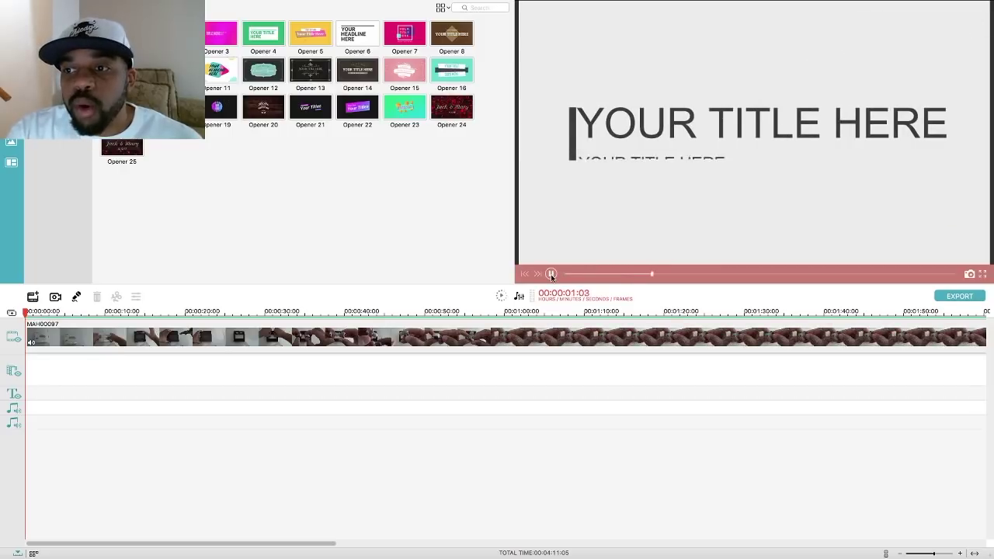
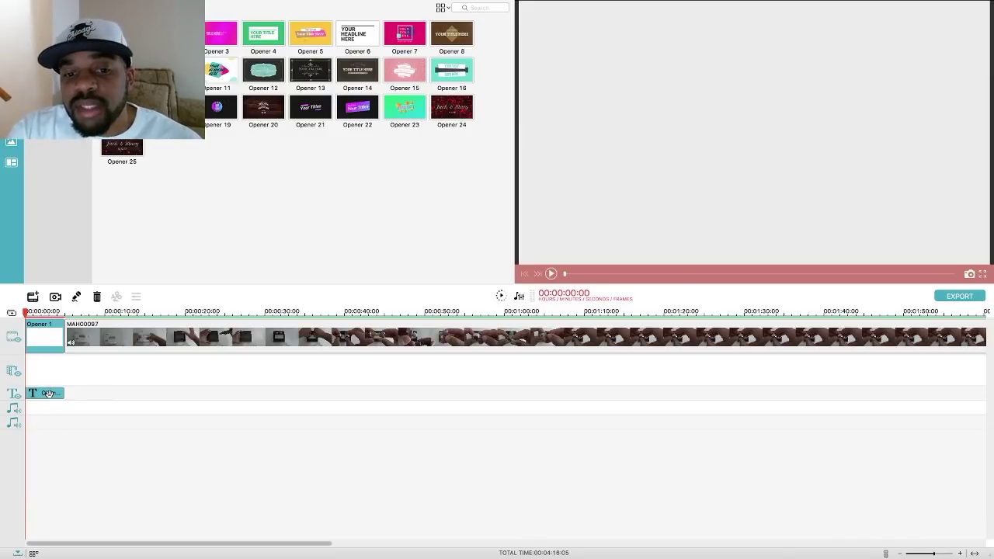
Step: Replace the large headline text of the Opener 1 title with the presenter's first name in possessive form
click(48, 394)
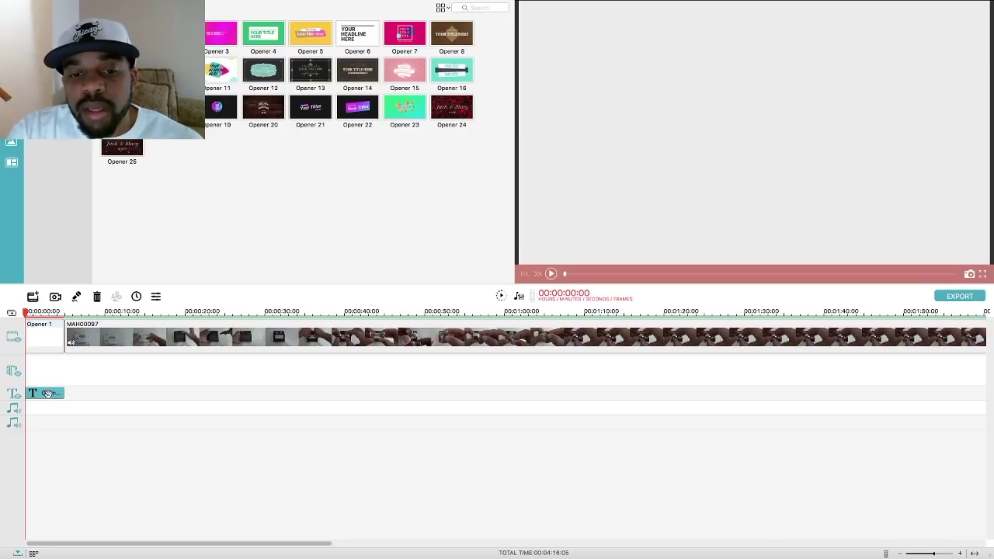
double_click(47, 394)
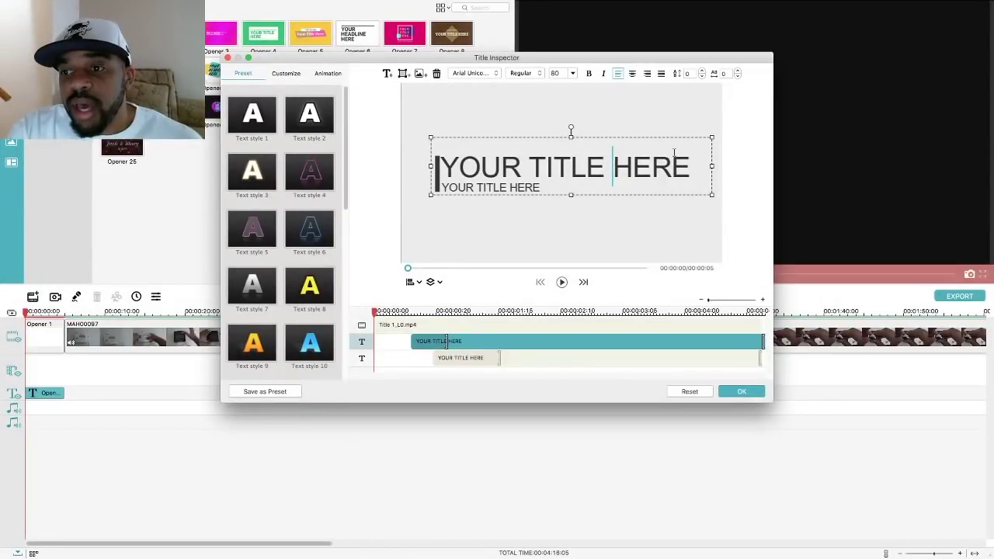
drag(691, 165, 440, 166)
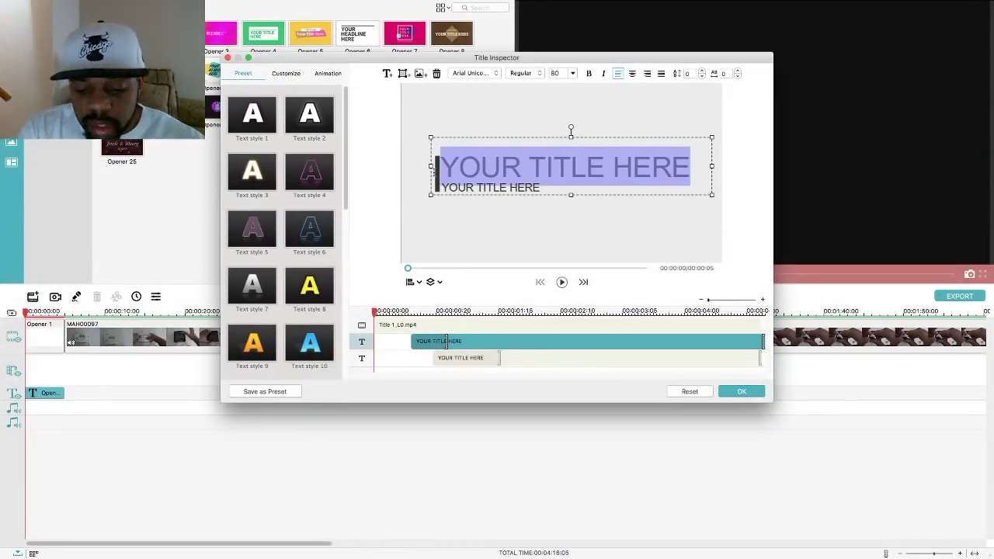
text(Maurie)
key(BackSpace)
text(ce)
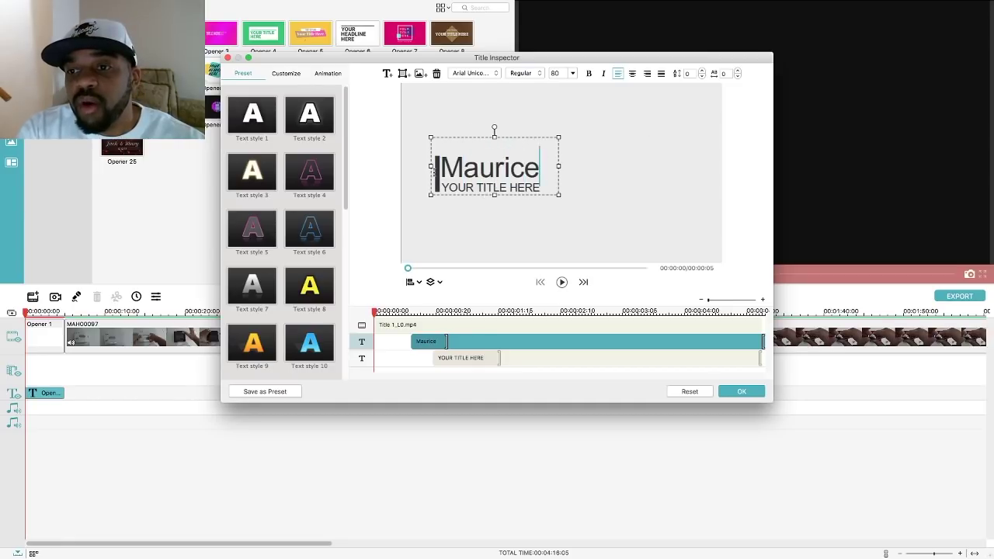
text('s)
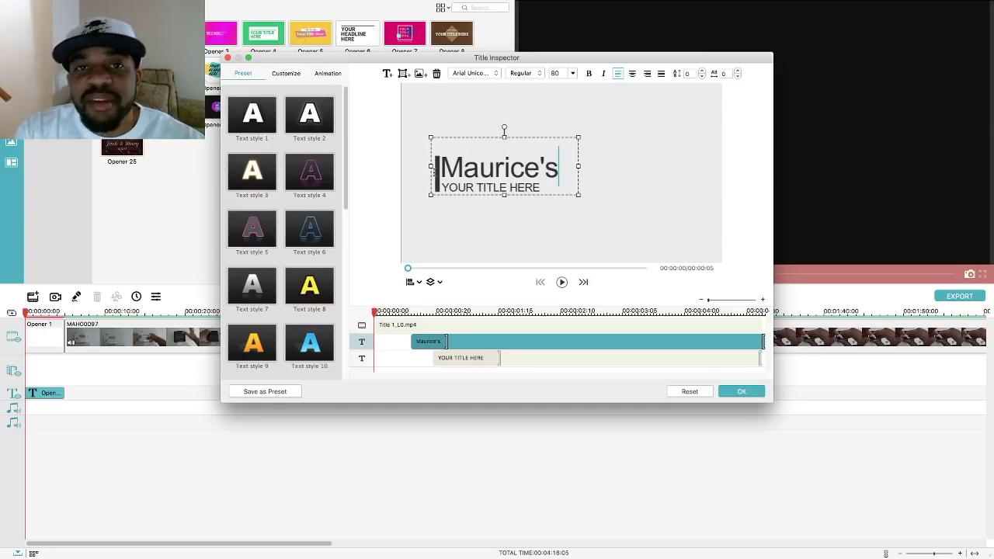
Step: Replace the opener's smaller second line with "It's Awesome" and apply the title changes
click(542, 187)
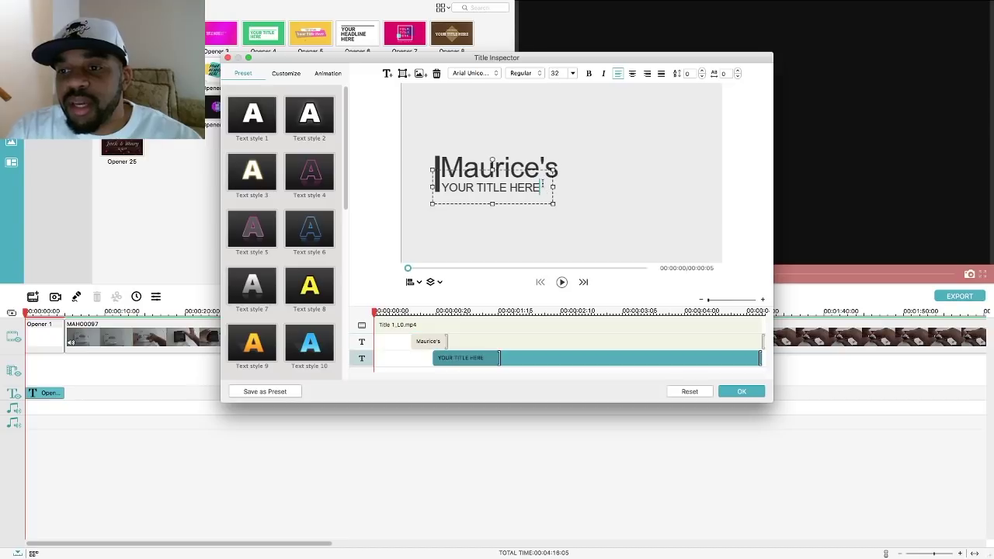
key(BackSpace)
key(BackSpace)
key(BackSpace)
key(BackSpace)
key(BackSpace)
key(BackSpace)
key(BackSpace)
key(BackSpace)
key(BackSpace)
key(BackSpace)
key(BackSpace)
key(BackSpace)
key(BackSpace)
key(BackSpace)
key(BackSpace)
text(It's)
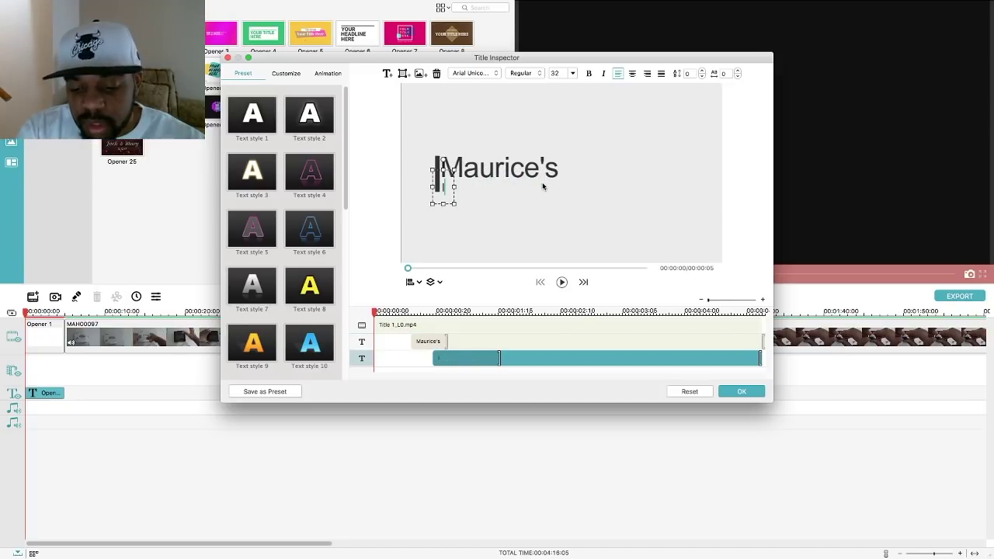
text( Awesome)
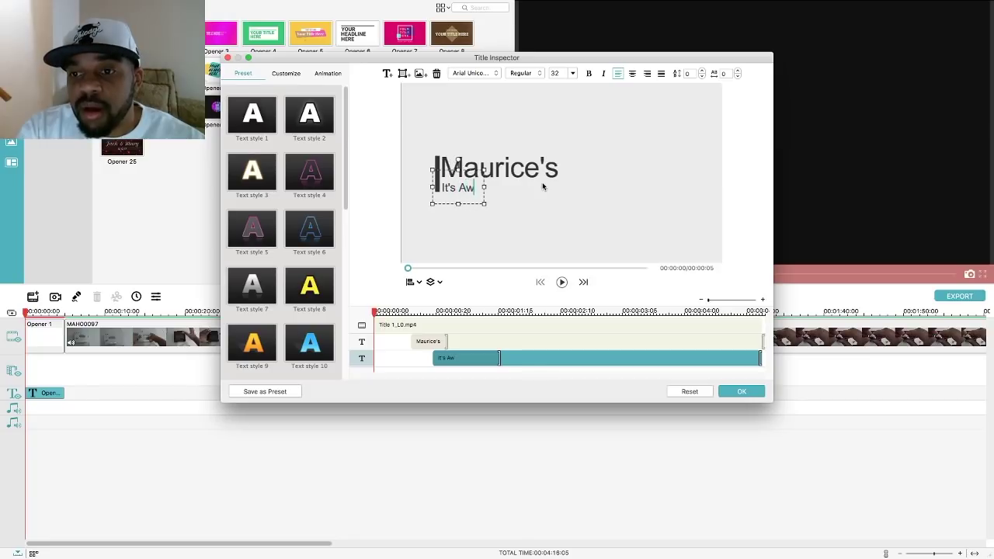
click(623, 189)
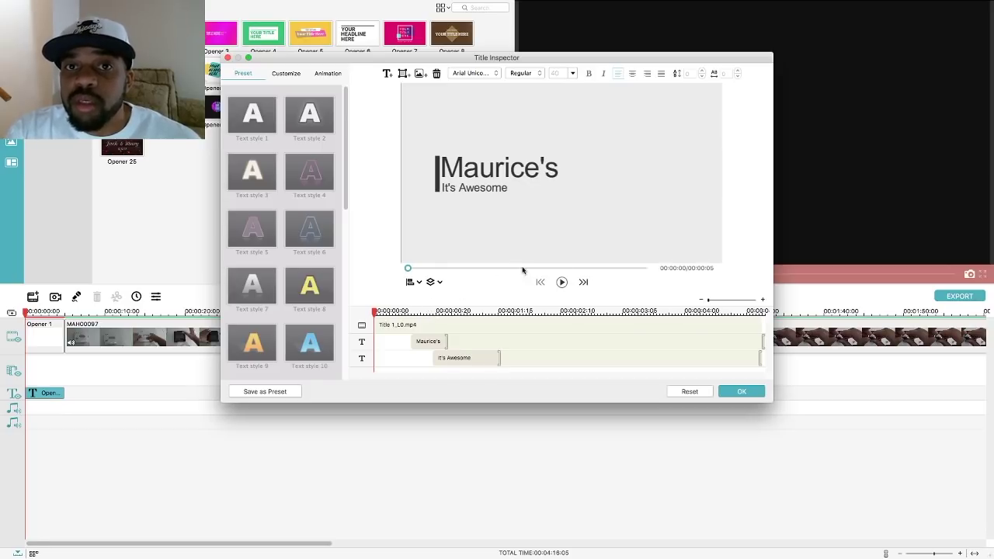
click(749, 392)
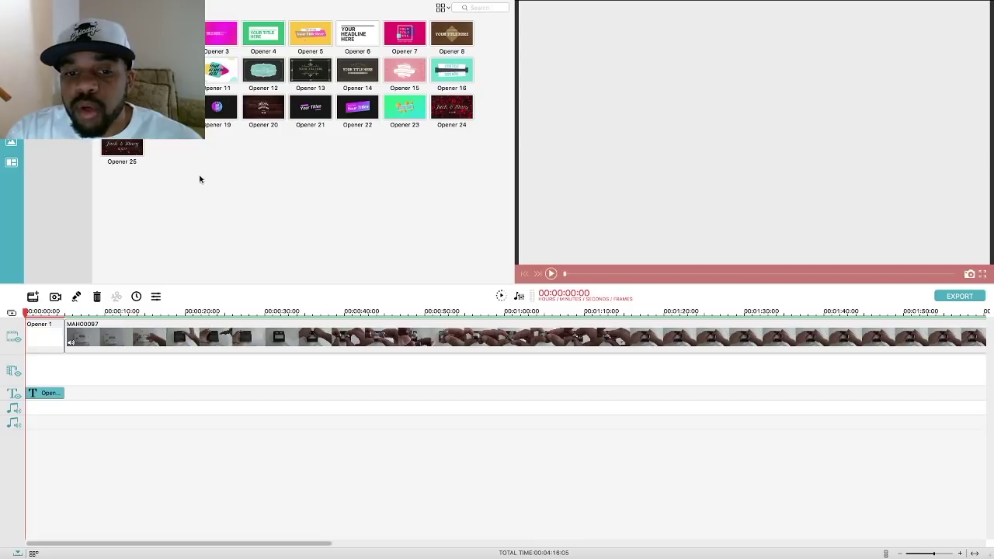
Step: Play back the customized opener on the timeline, and delete the Opener 1 clip together with its title
key(space)
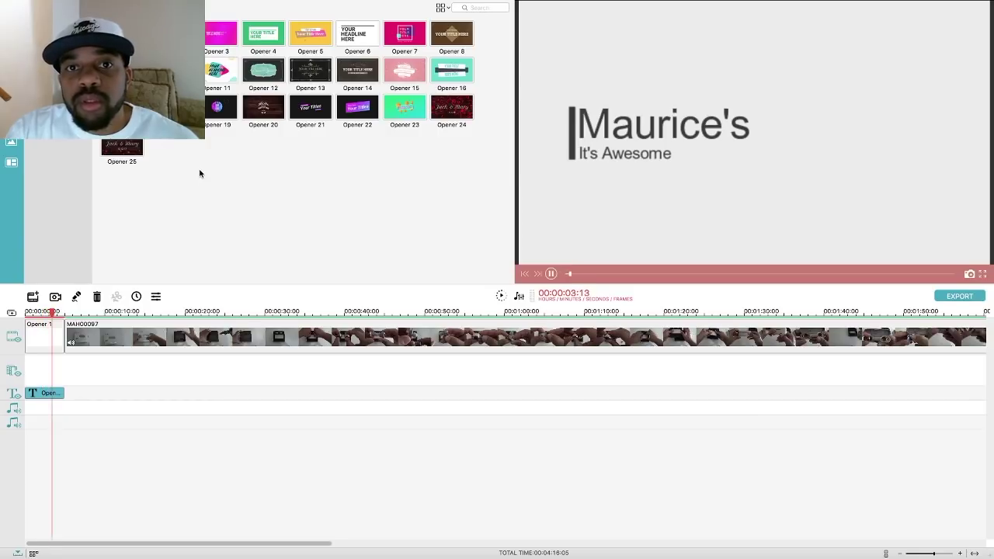
key(space)
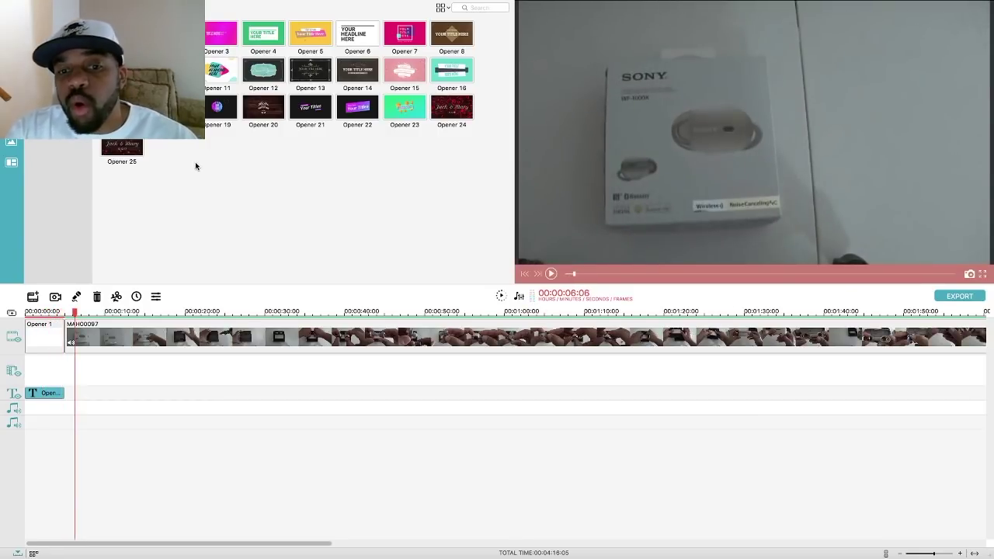
click(54, 340)
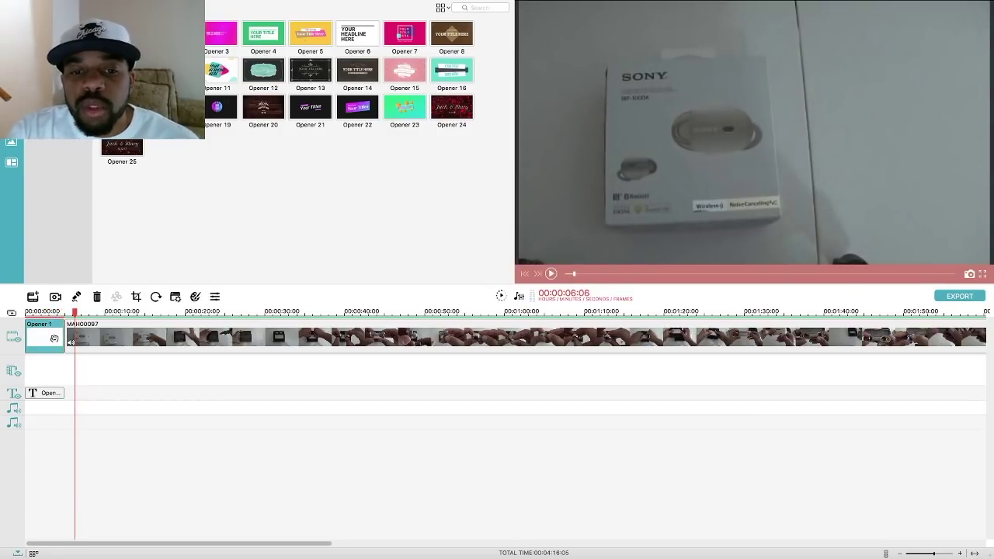
key(Delete)
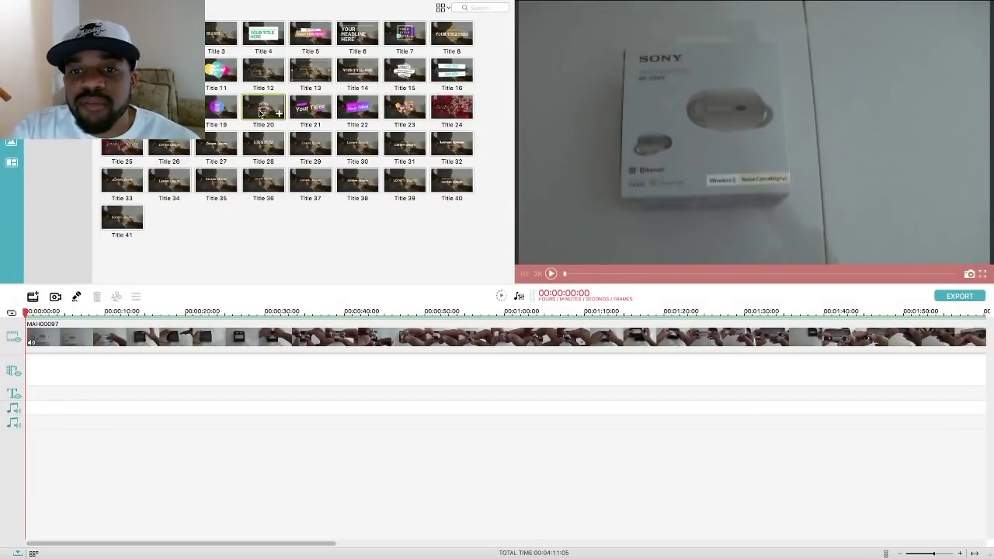
Step: Preview the Title 20 template from the title library
click(260, 114)
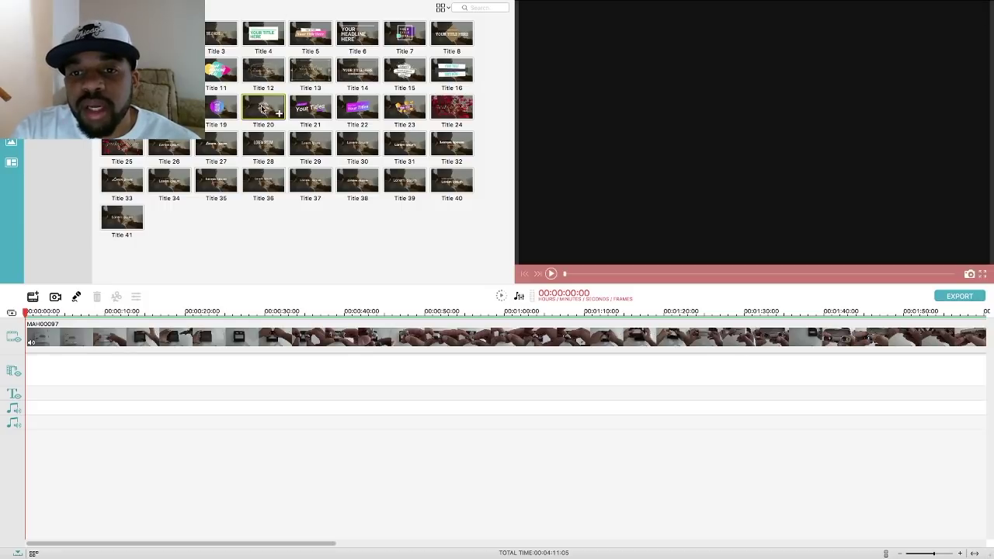
click(551, 273)
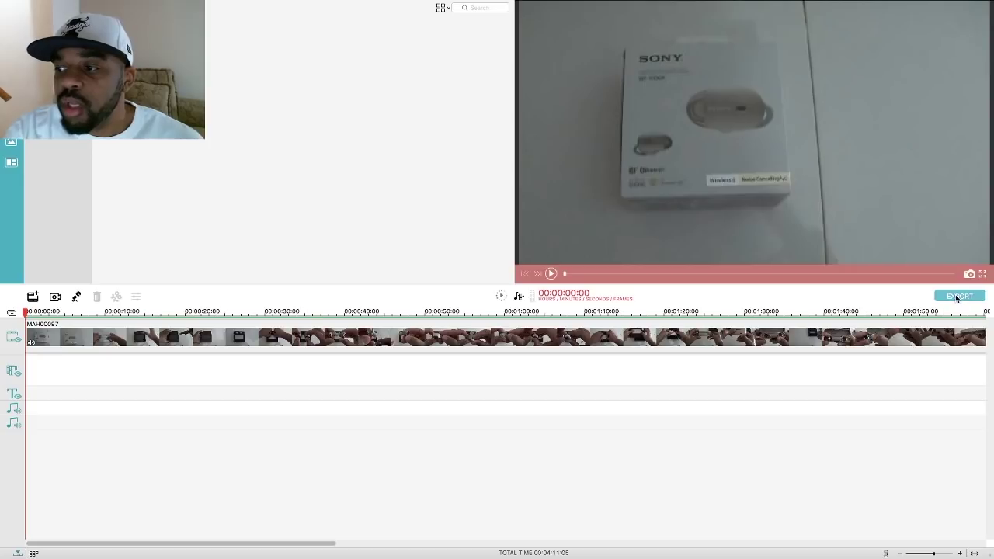
Step: Review the export settings, including the save position, format and resolution choices, and leave them without exporting
click(958, 296)
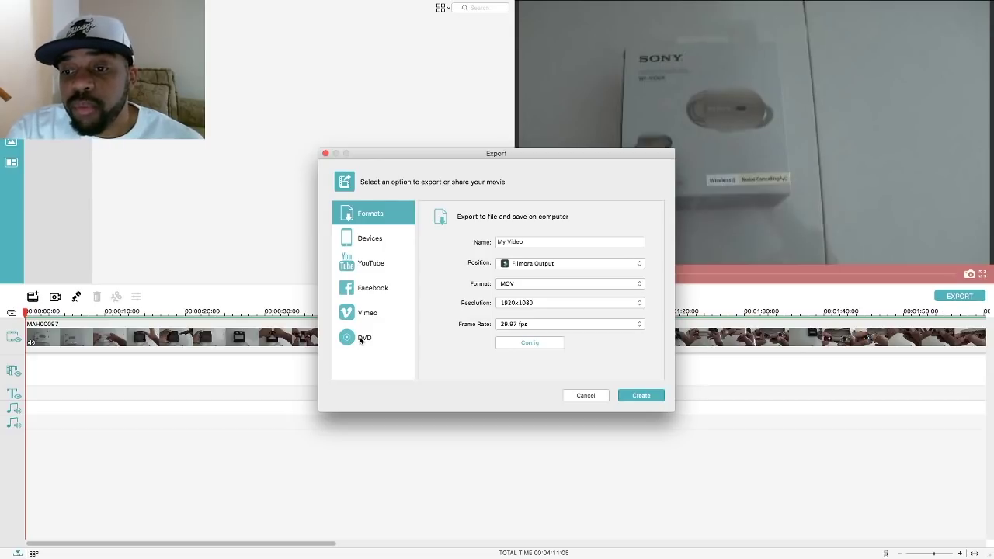
drag(507, 242, 530, 242)
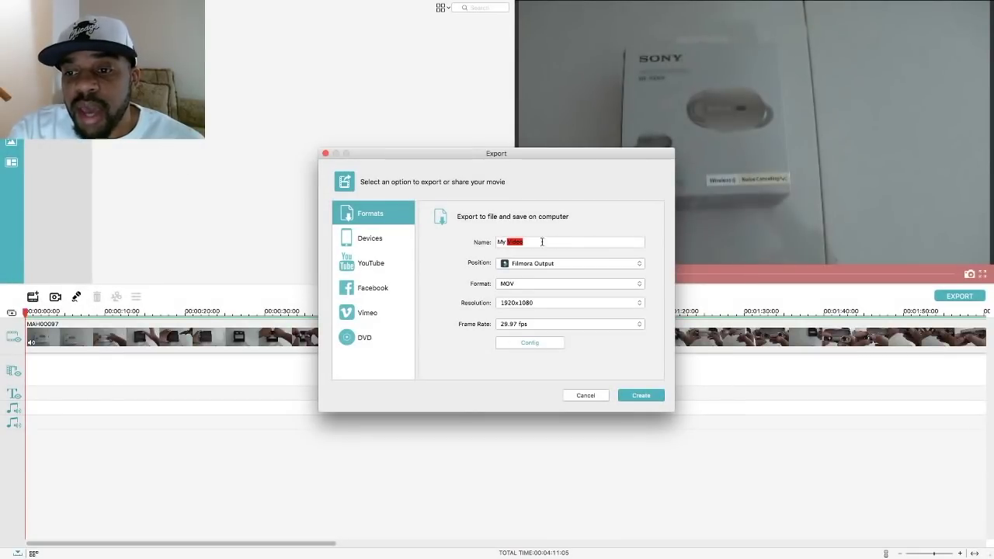
click(576, 269)
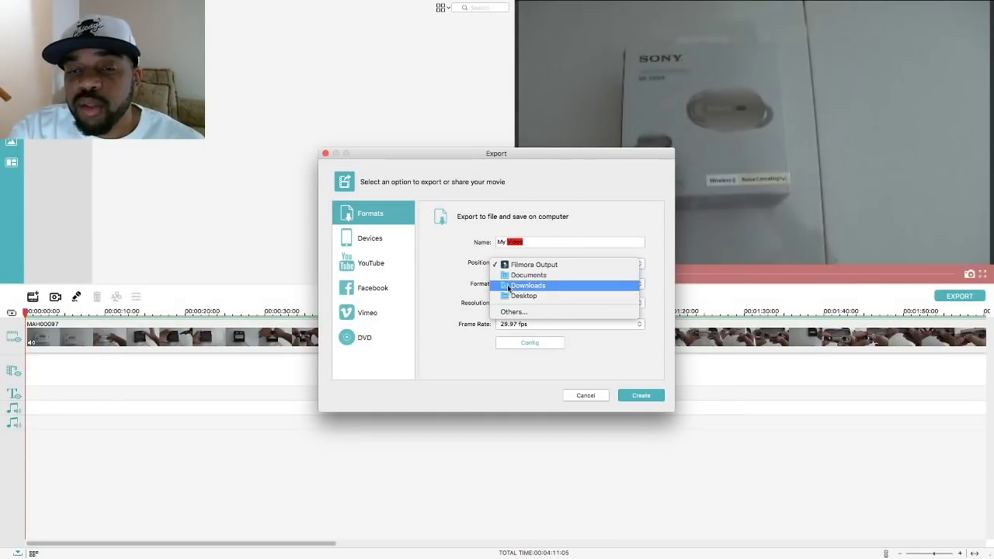
click(445, 284)
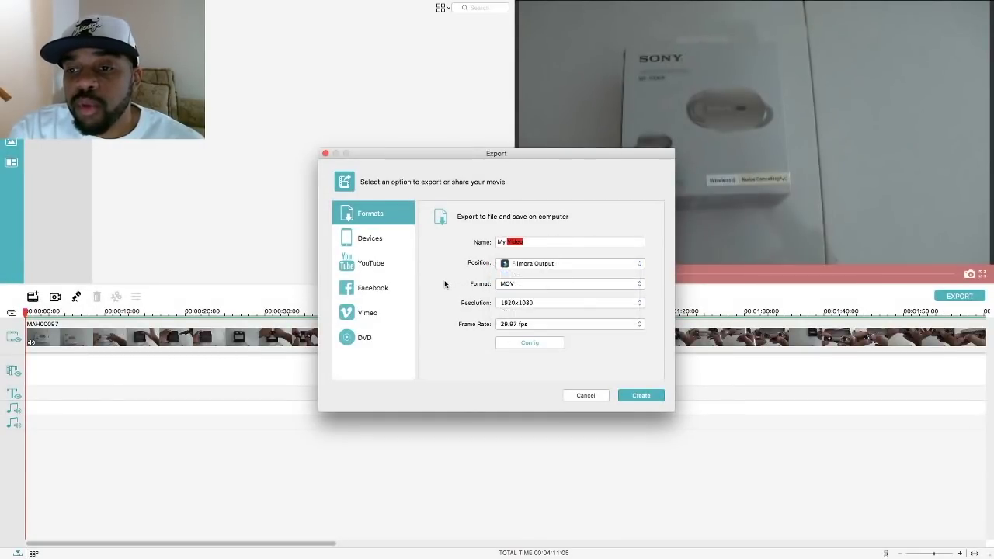
click(549, 283)
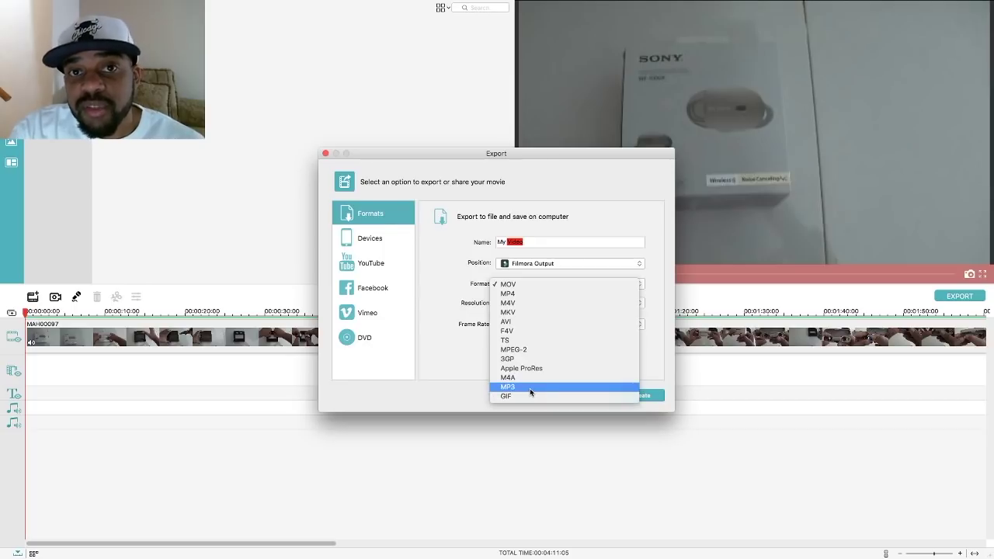
key(Escape)
click(517, 305)
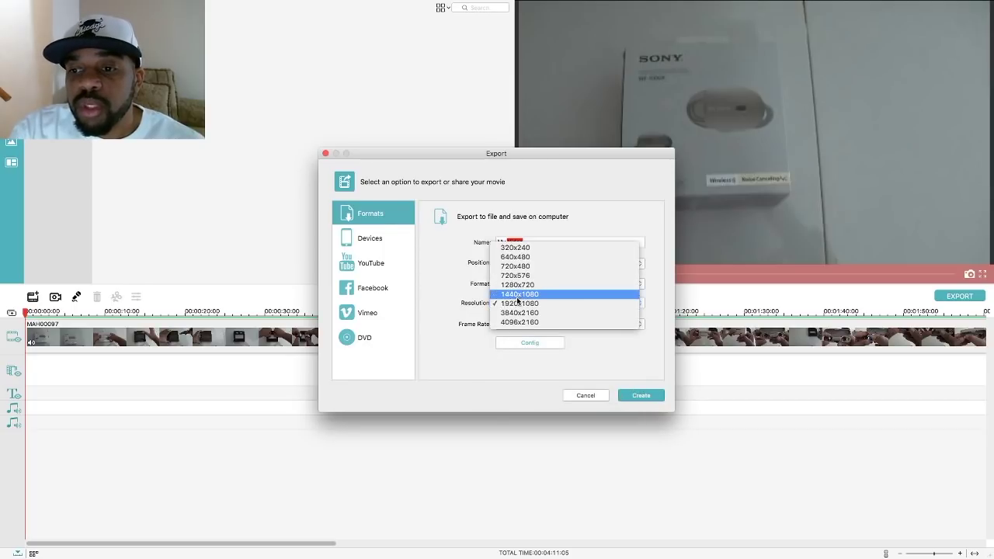
click(456, 293)
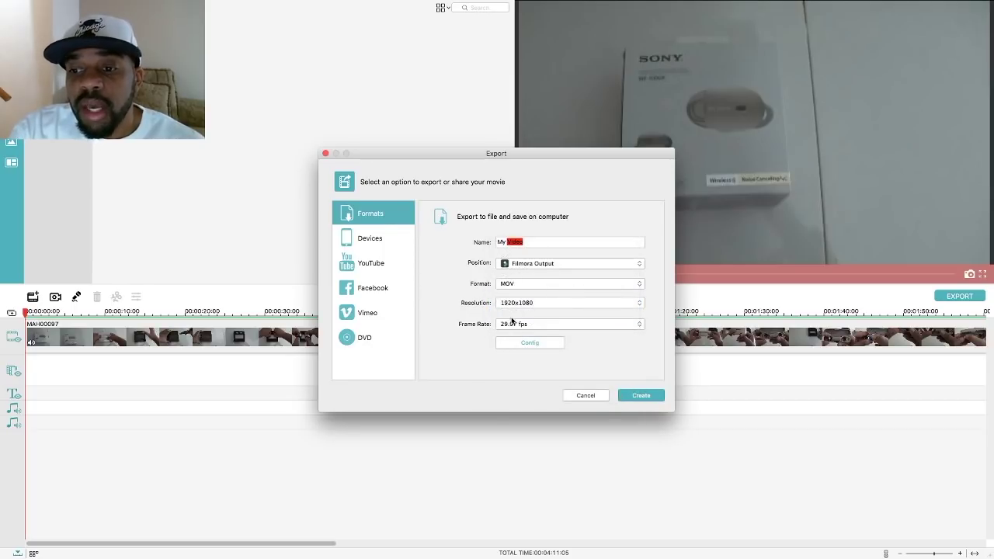
click(582, 396)
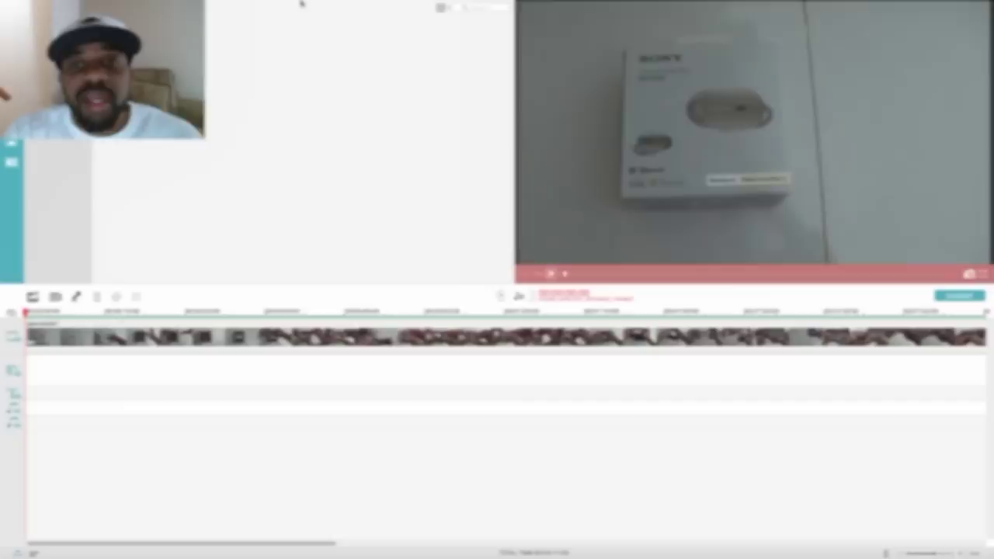
Step: Quit Filmora and switch to the salvage2 project in iMovie
mouse_move(303, 3)
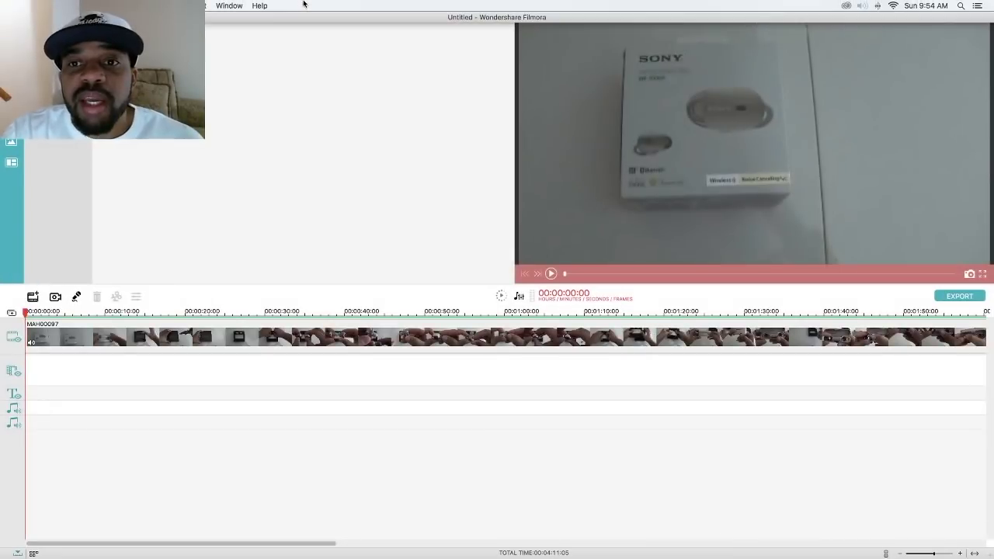
key(super+q)
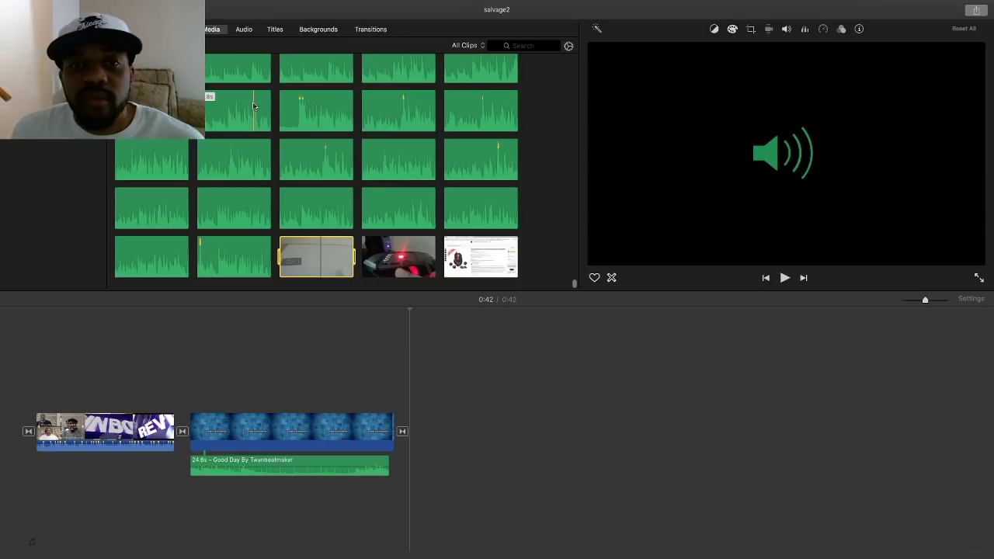
click(178, 365)
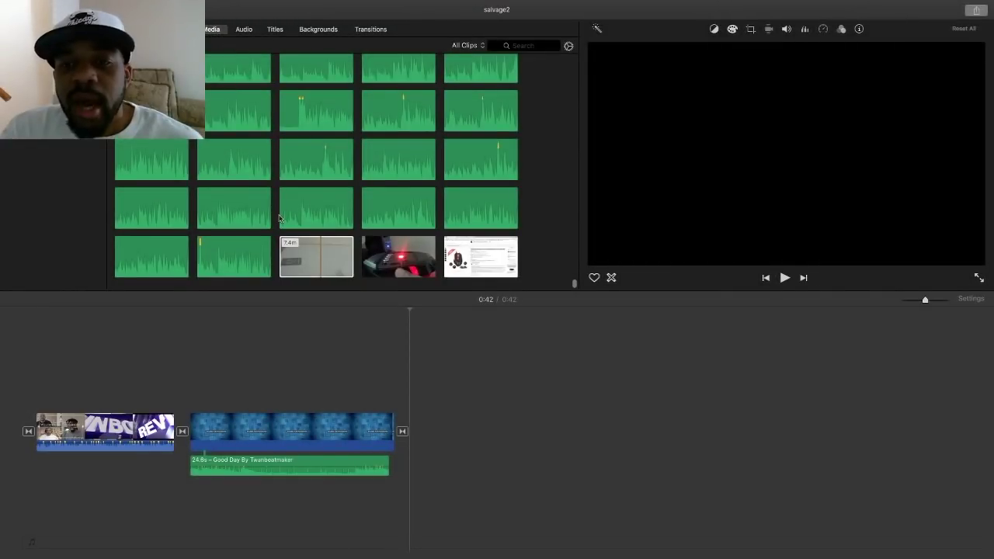
click(303, 250)
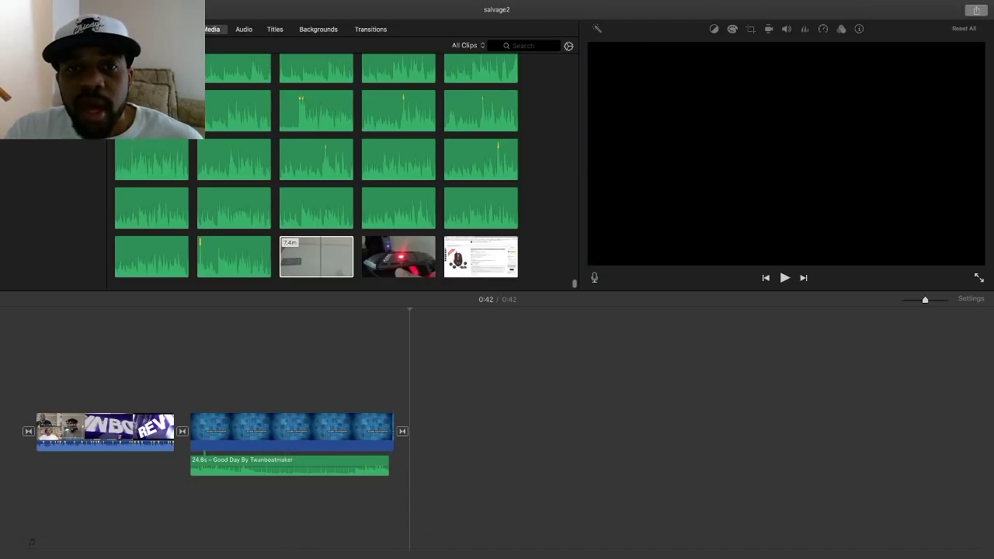
Step: Try to import the two Dec 16, 2017 clips and the 13.3-minute Dec 10, 2017 clip into Project Media
key(super+i)
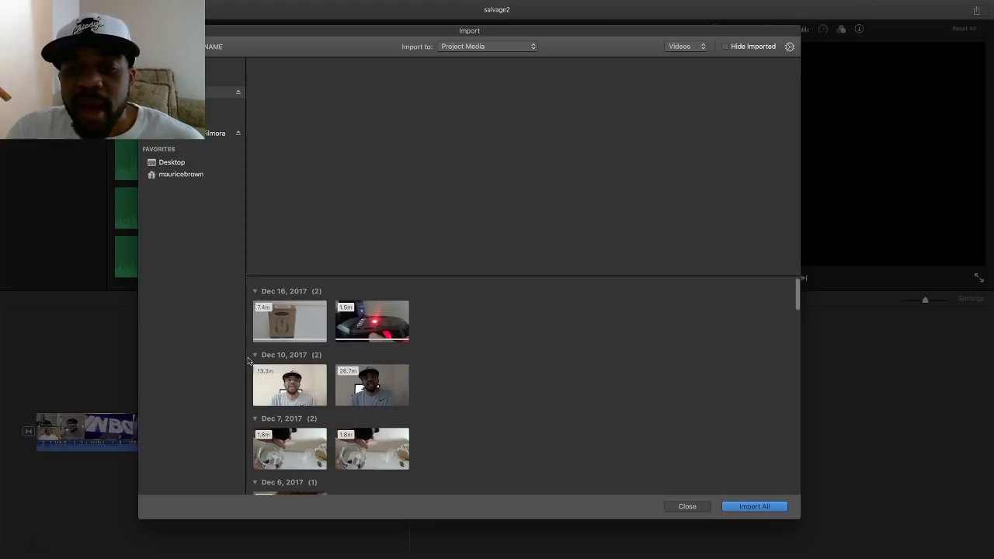
click(284, 329)
super+click(384, 334)
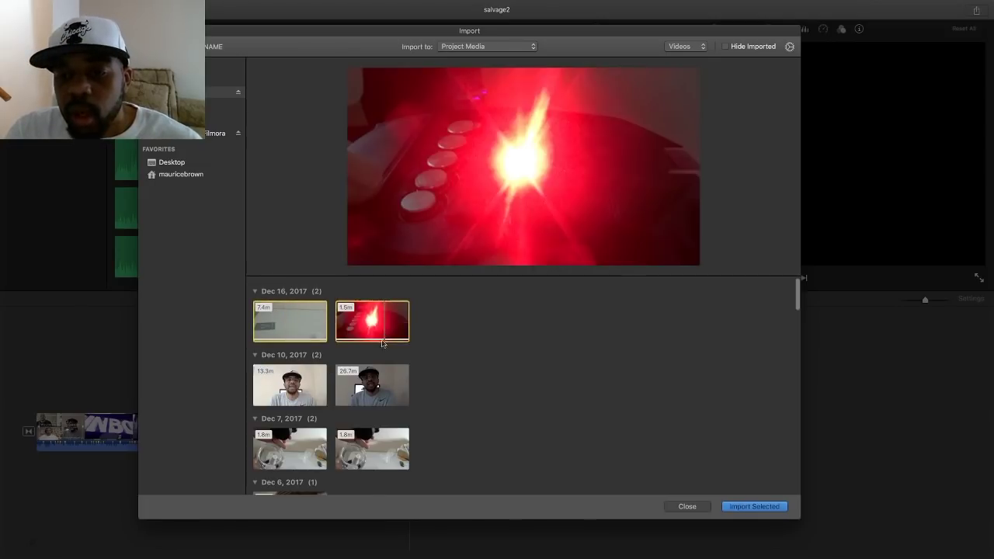
shift+click(376, 384)
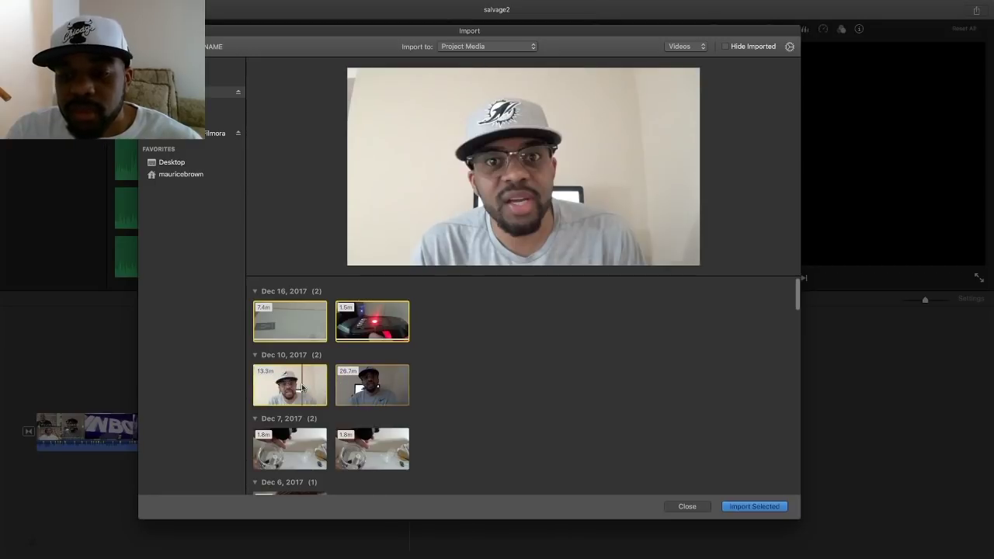
shift+click(302, 388)
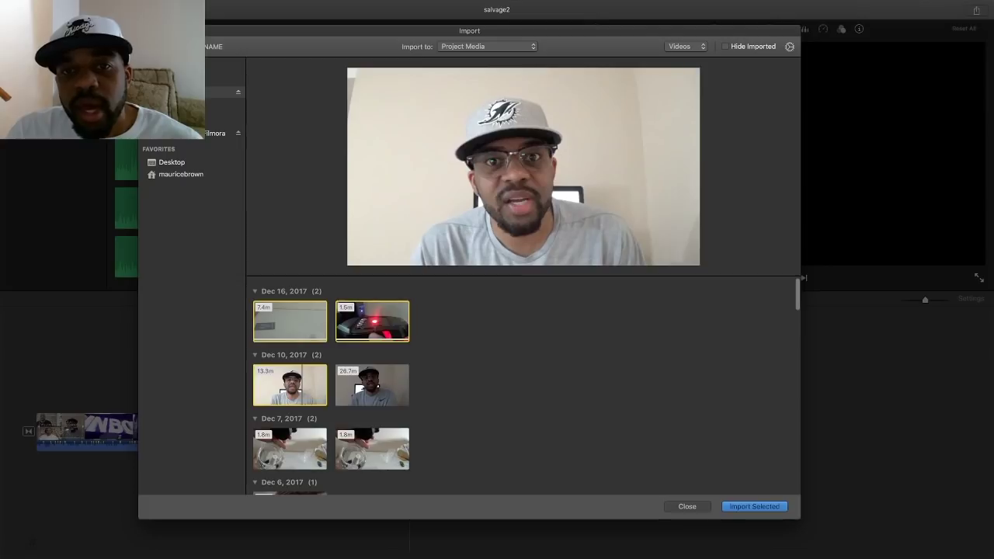
key(Return)
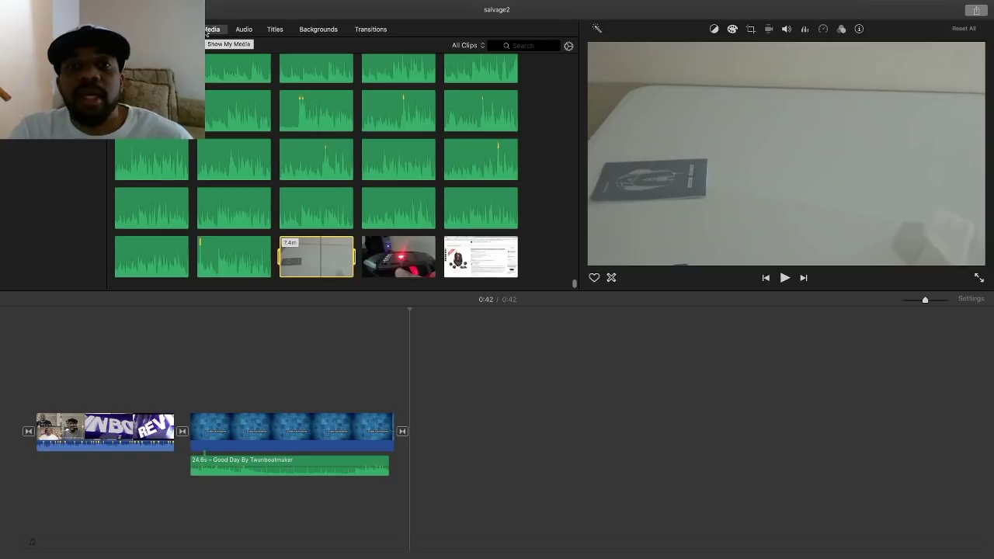
Step: Insert the 12.7-minute gaming mouse screen recording into the timeline directly after the intro clip
click(494, 254)
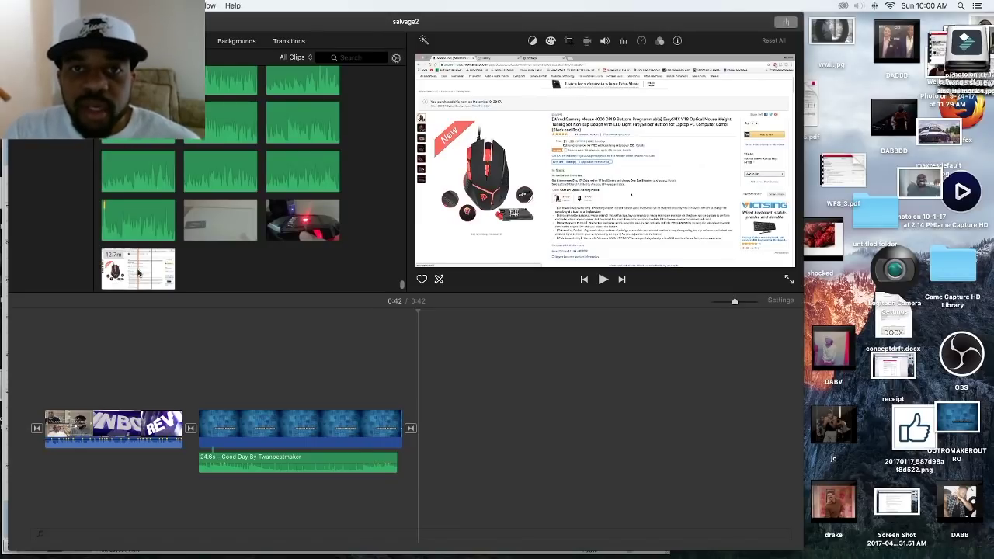
drag(140, 273, 143, 309)
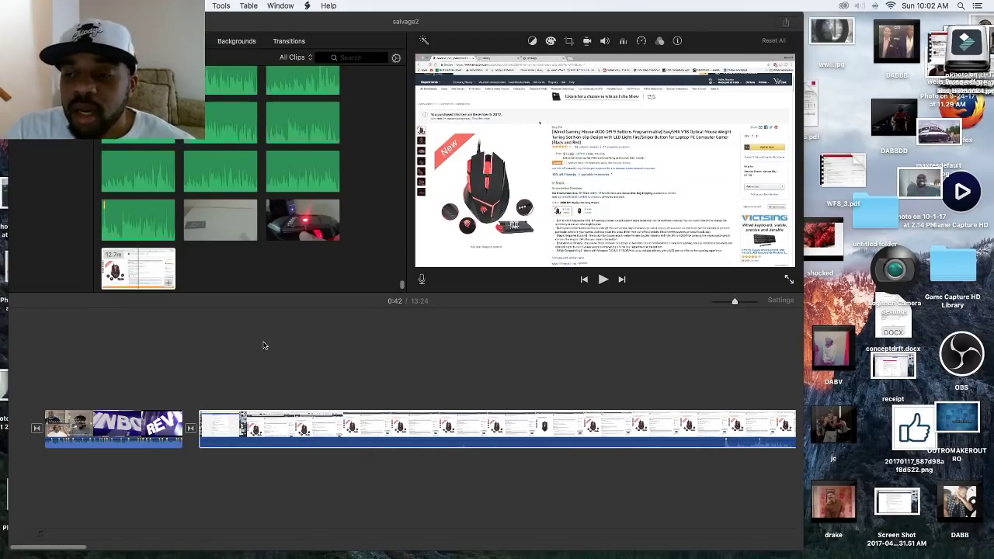
Step: Split the screen recording at 1:11, where its audio begins, and delete the silent section before that point
click(309, 380)
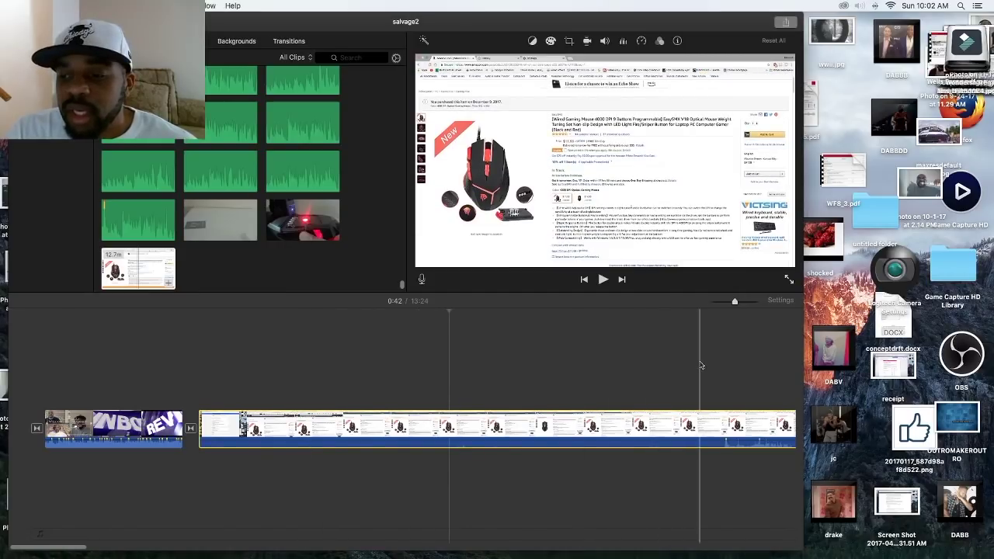
click(726, 372)
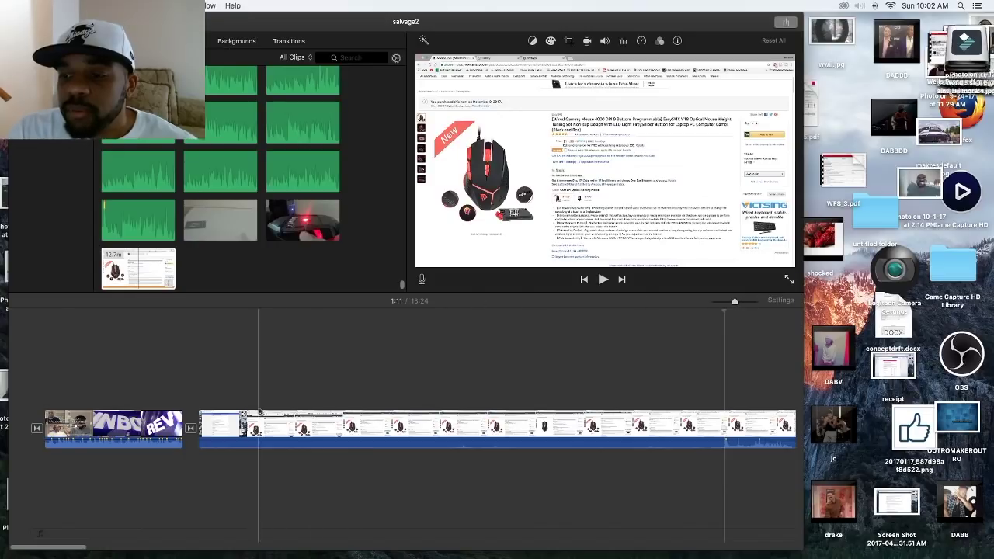
drag(735, 304, 748, 303)
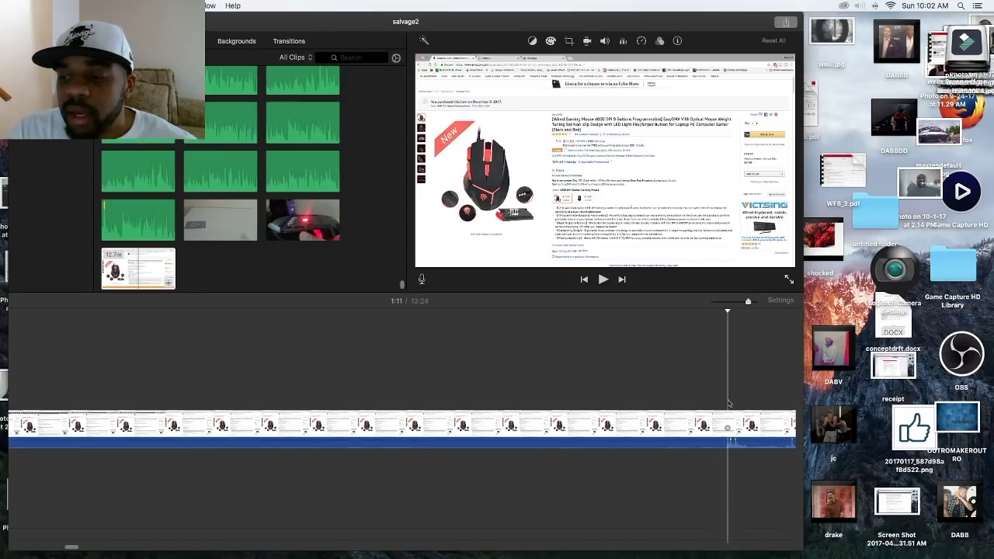
click(775, 407)
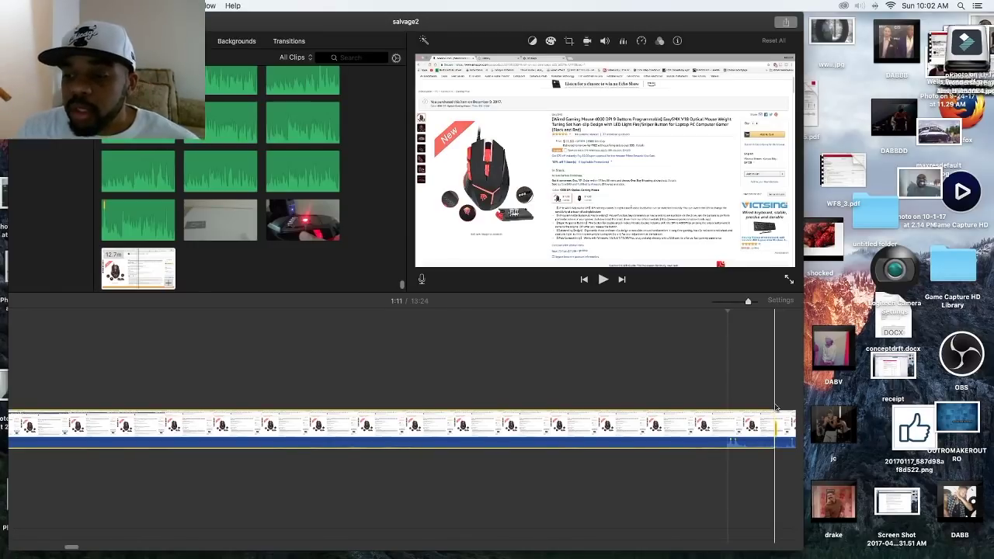
key(Delete)
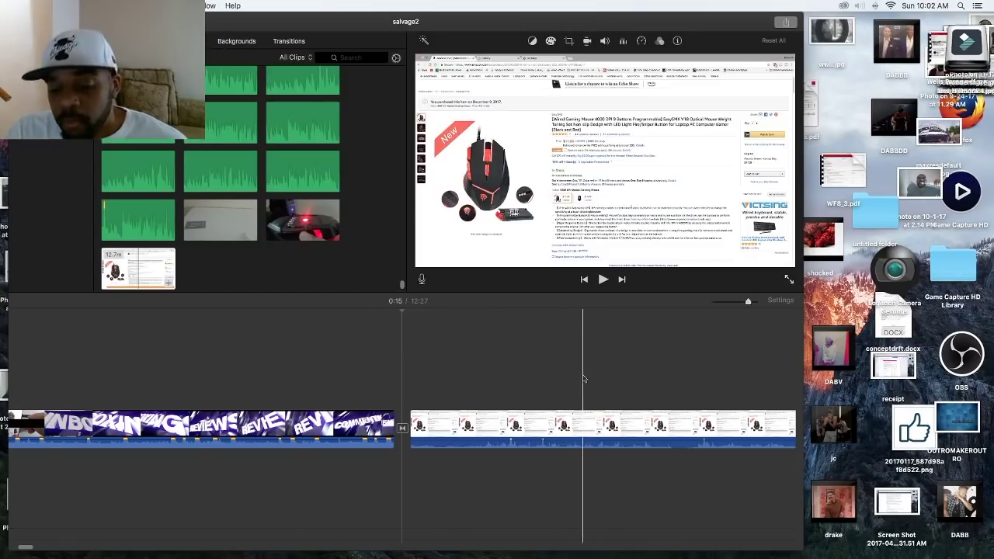
Step: Split the screen recording at 0:17 and again about five seconds further on, and delete the segment between the cuts
click(487, 361)
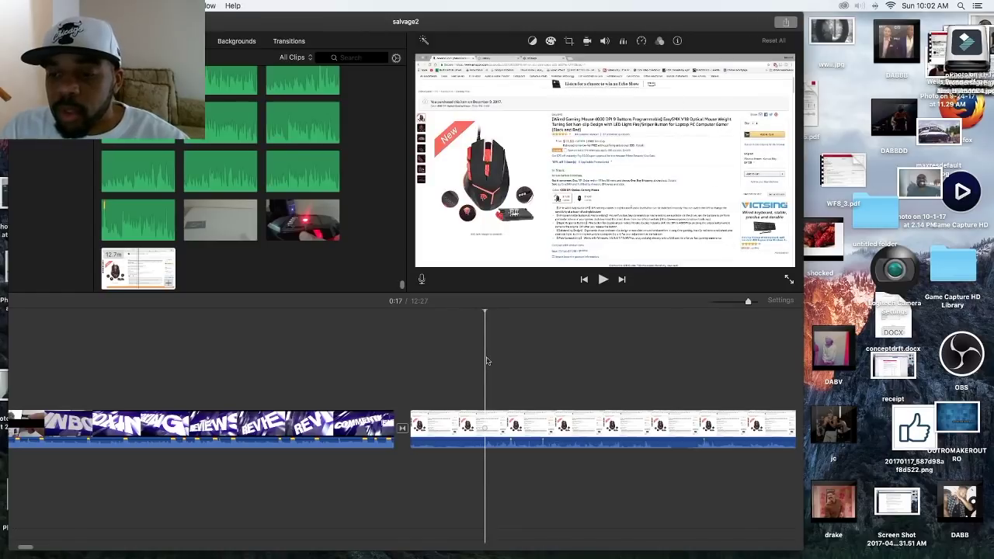
key(super+b)
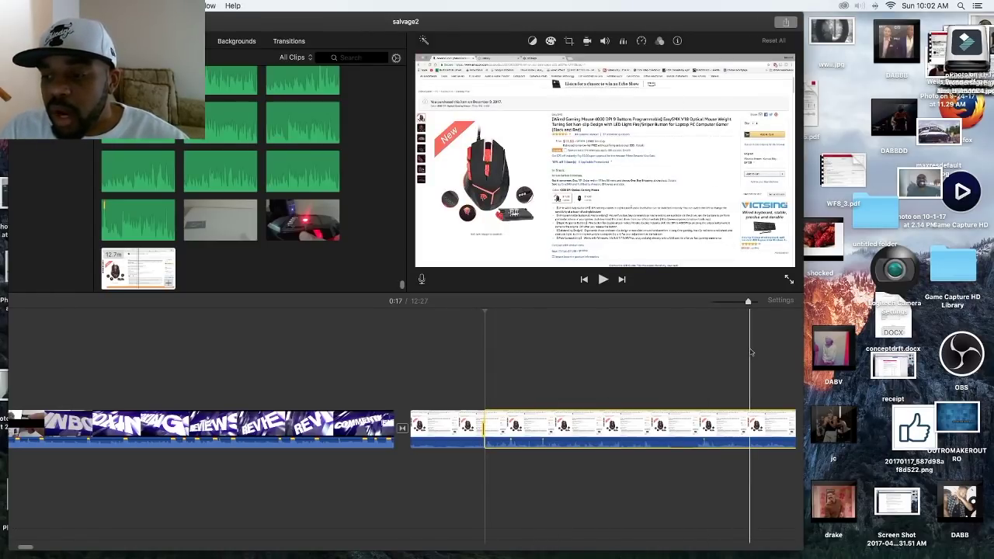
key(super+b)
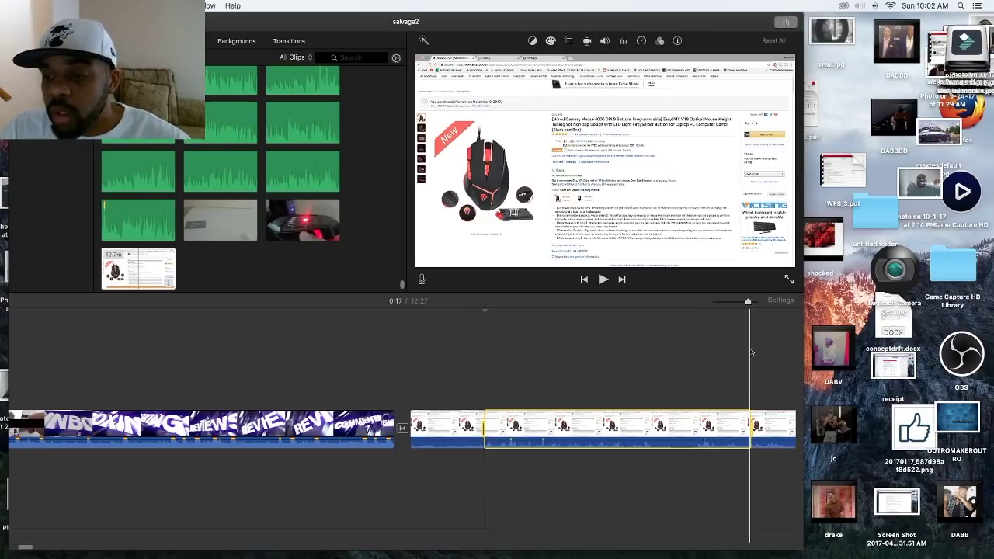
key(Delete)
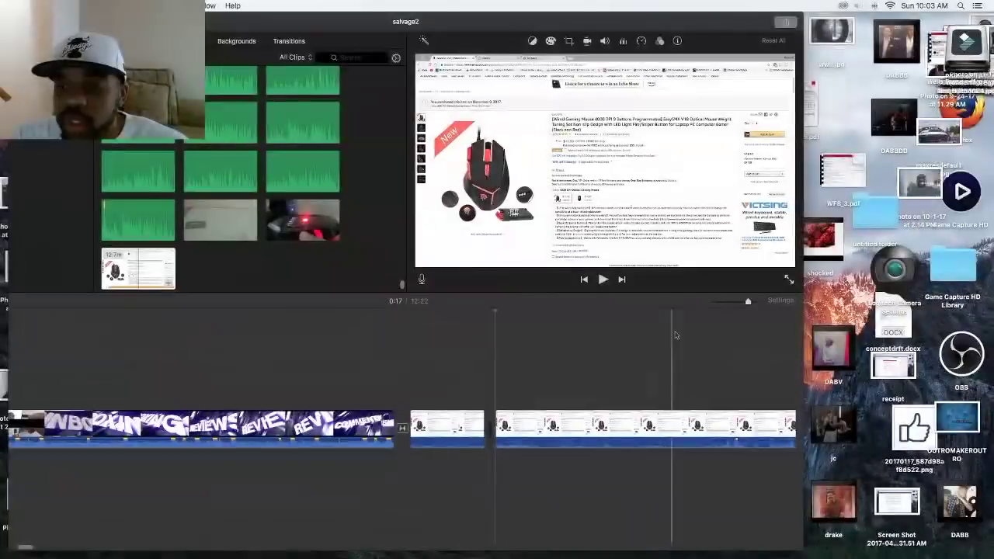
click(701, 341)
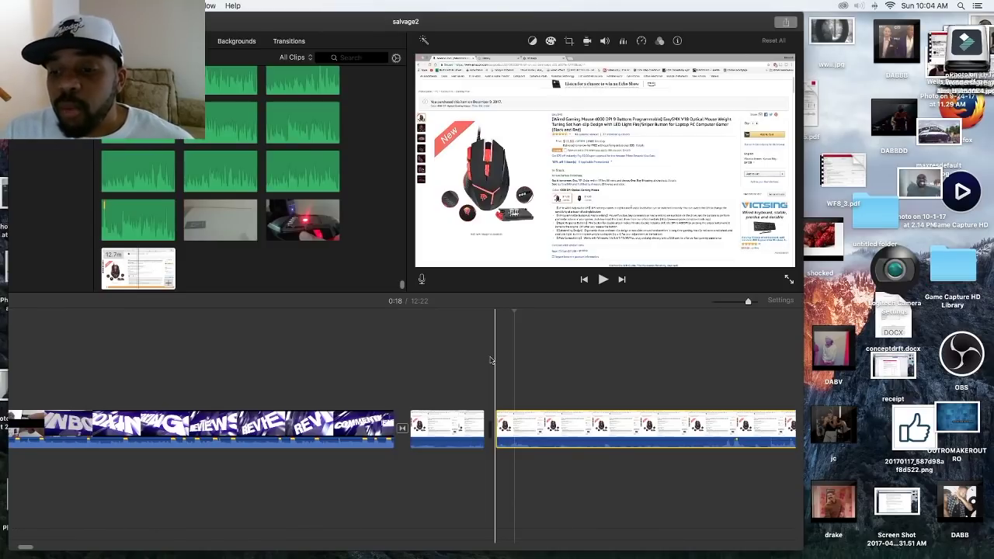
Step: Browse the available transitions and play back the screen recording around the latest cut
click(555, 426)
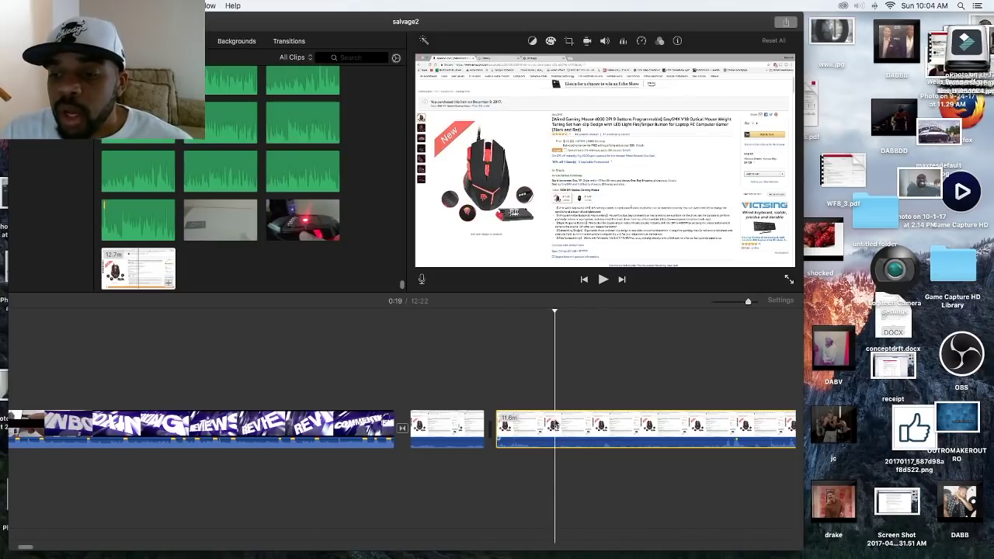
click(287, 41)
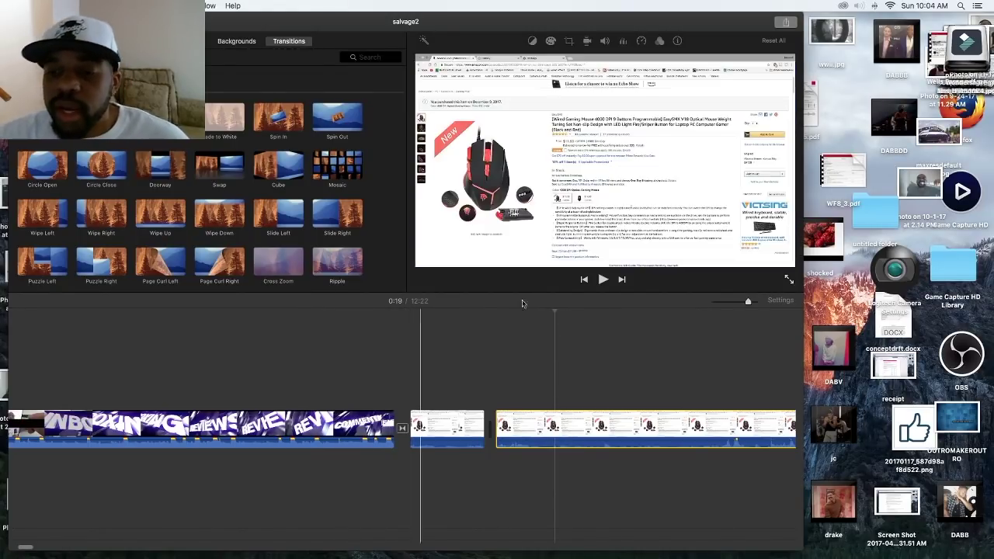
click(465, 310)
key(space)
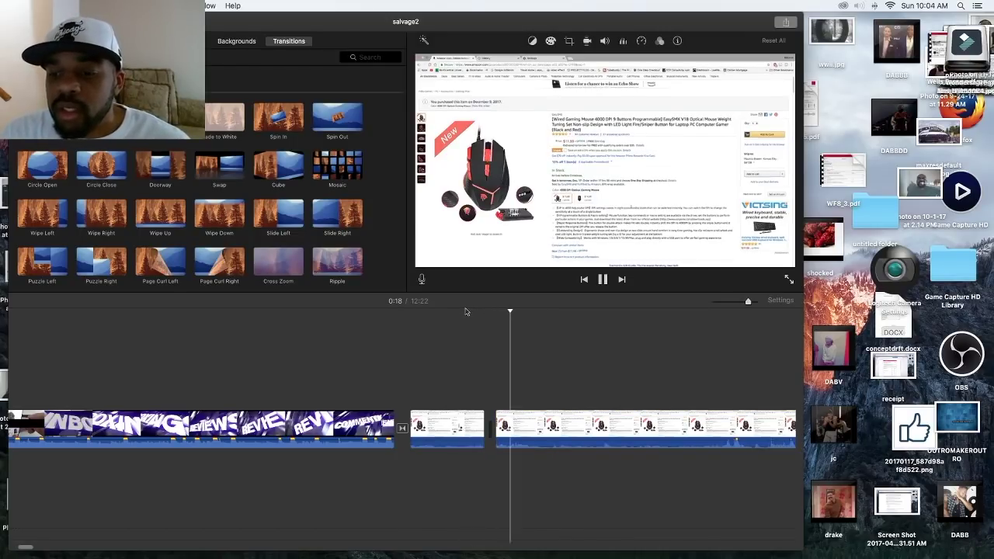
key(space)
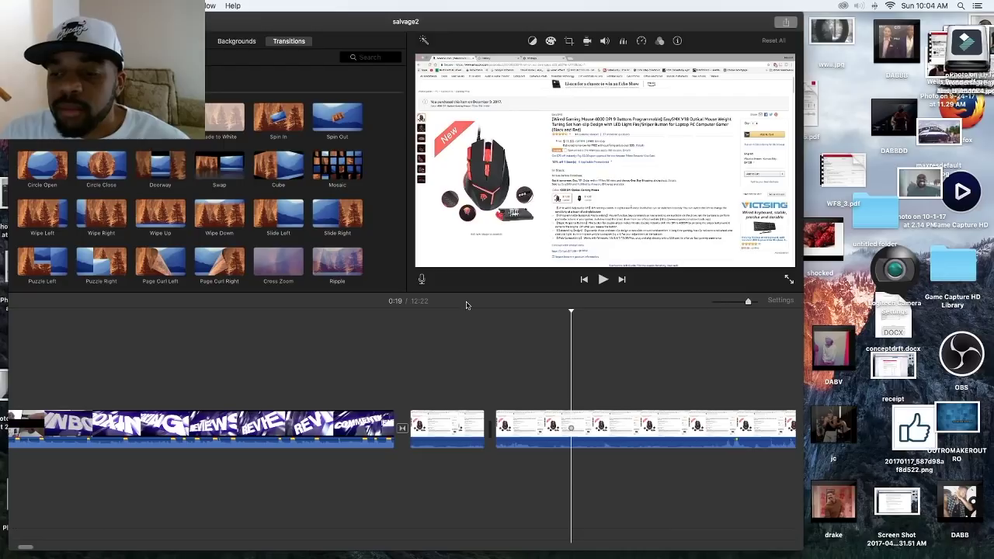
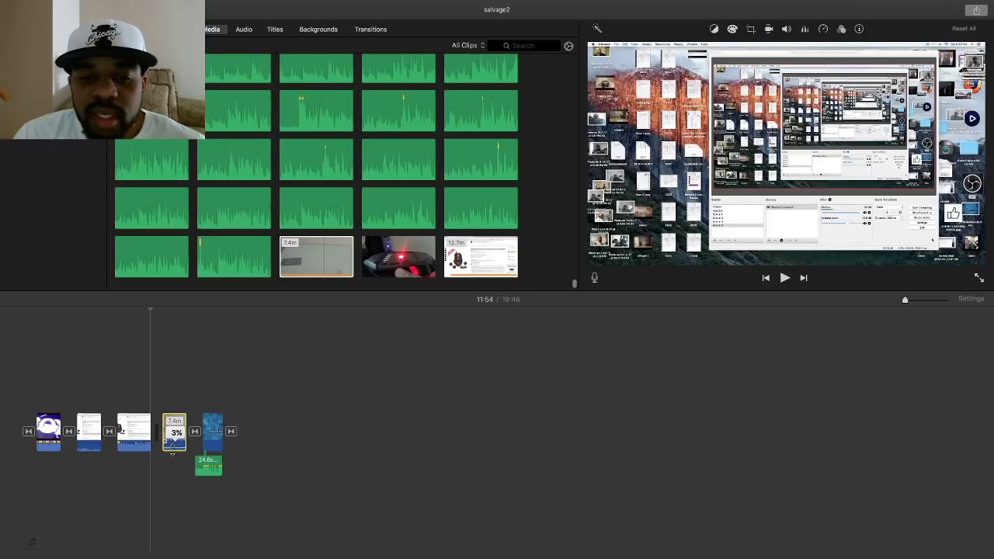
Step: Start recording a voiceover at 11:55, where the gaming mouse box clip begins in the timeline
click(160, 395)
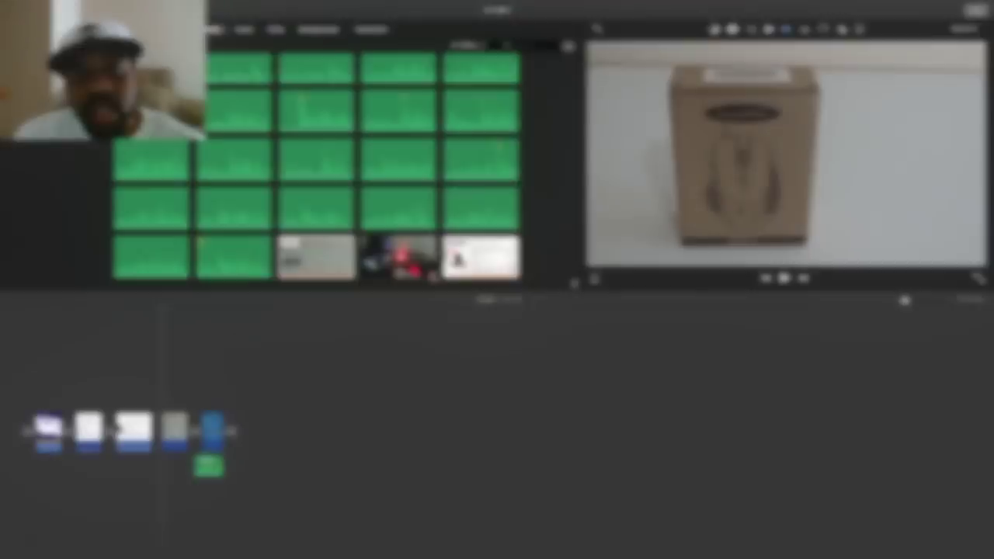
click(316, 256)
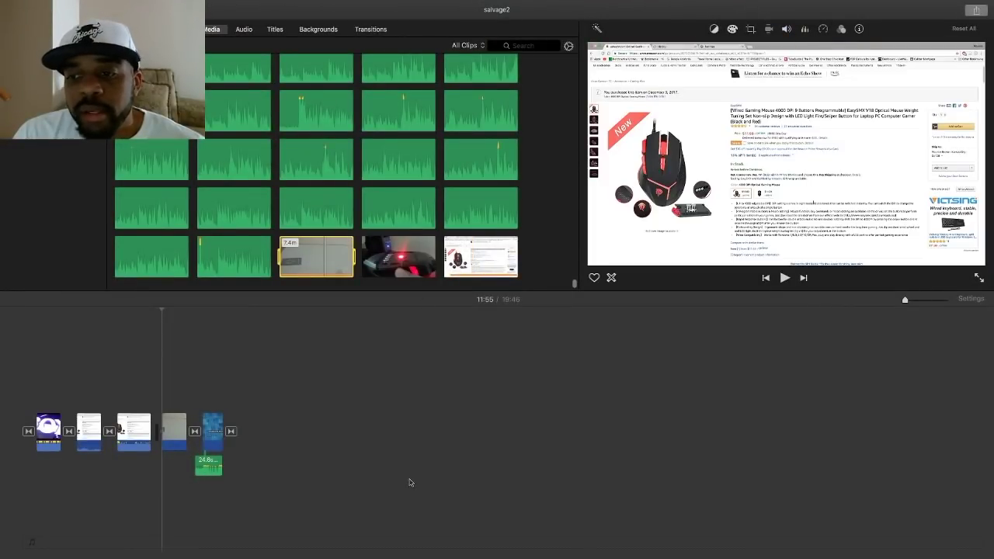
click(409, 480)
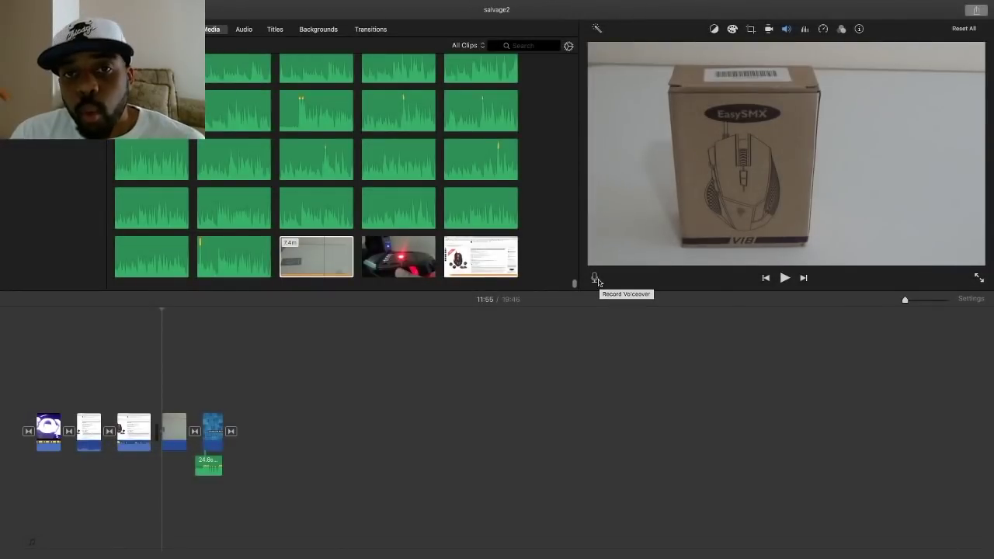
click(596, 279)
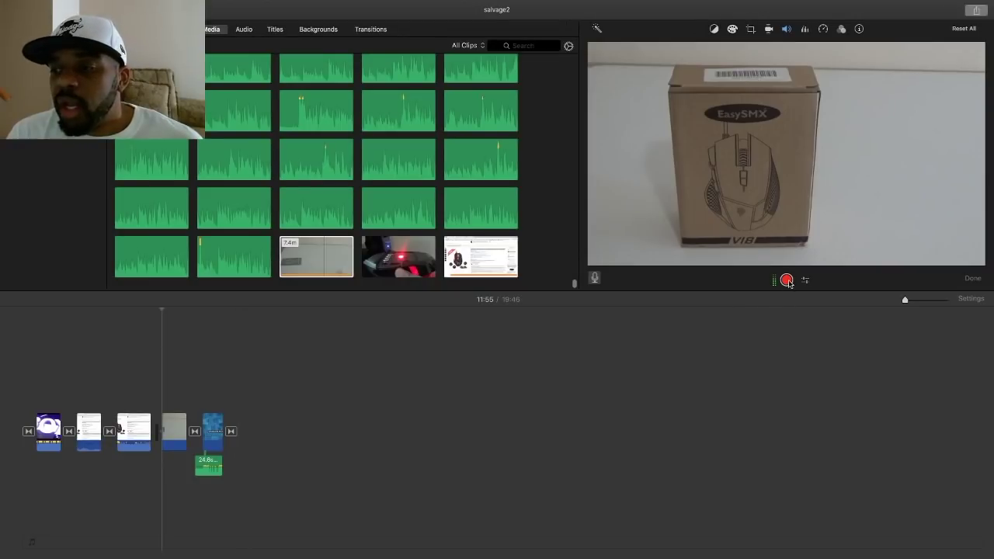
click(787, 281)
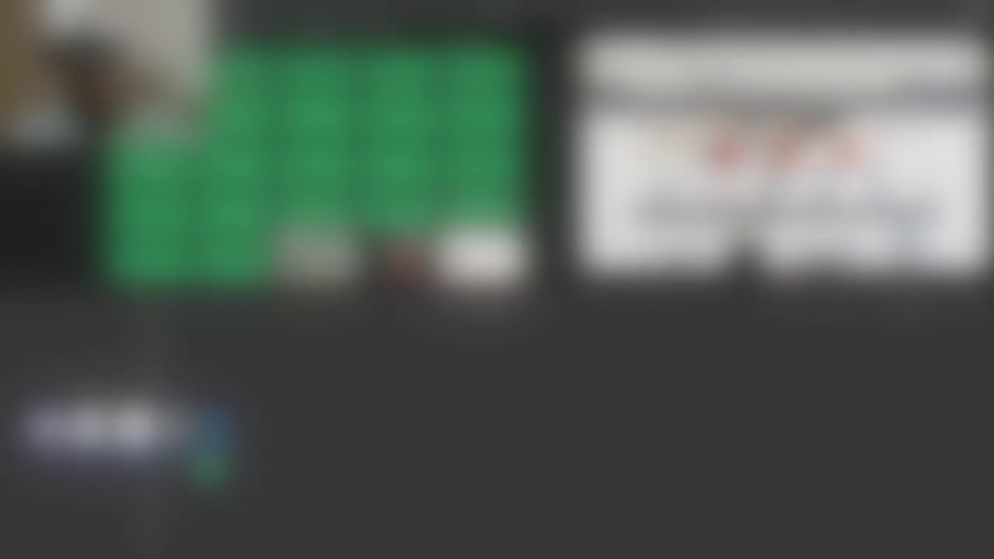